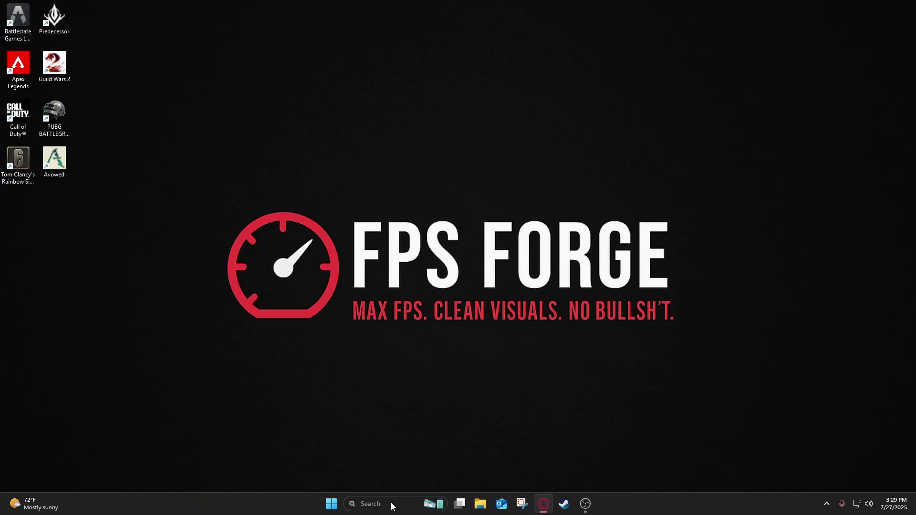
Confirm Game Mode is On and open Graphics settings with windowed-game optimizations on
left_click(392, 502)
left_click(394, 185)
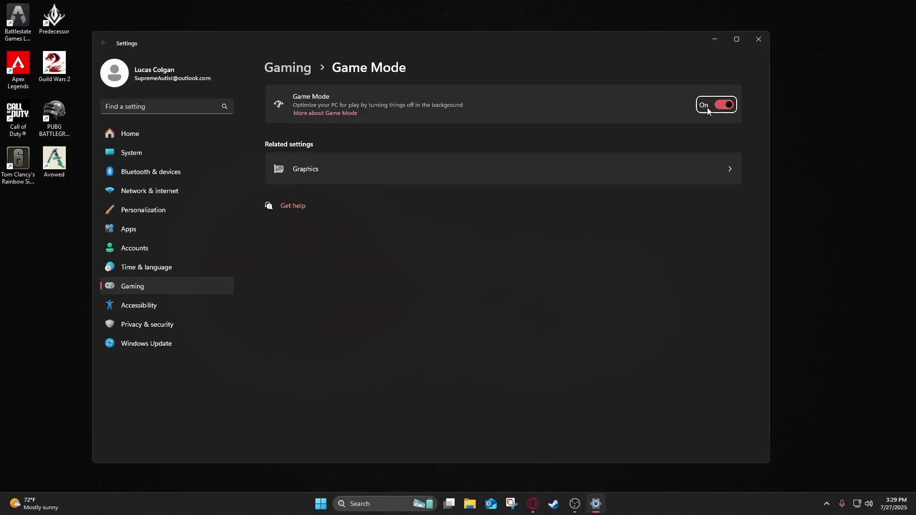
left_click(710, 167)
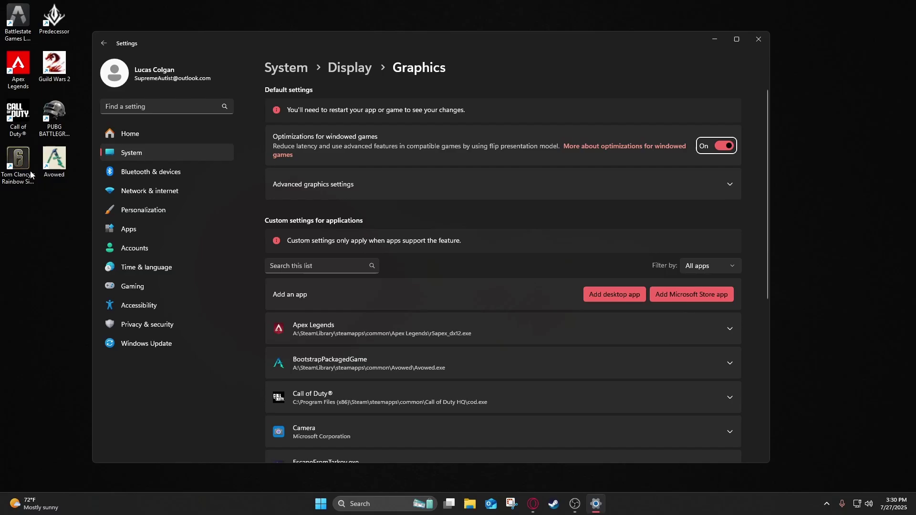
key("alt+Tab")
Open Command Prompt and paste 'powercfg -duplicatescheme e9a42b02-d5df-448d-aa00-03f14749eb61' at the prompt
left_click(758, 39)
left_click(377, 504)
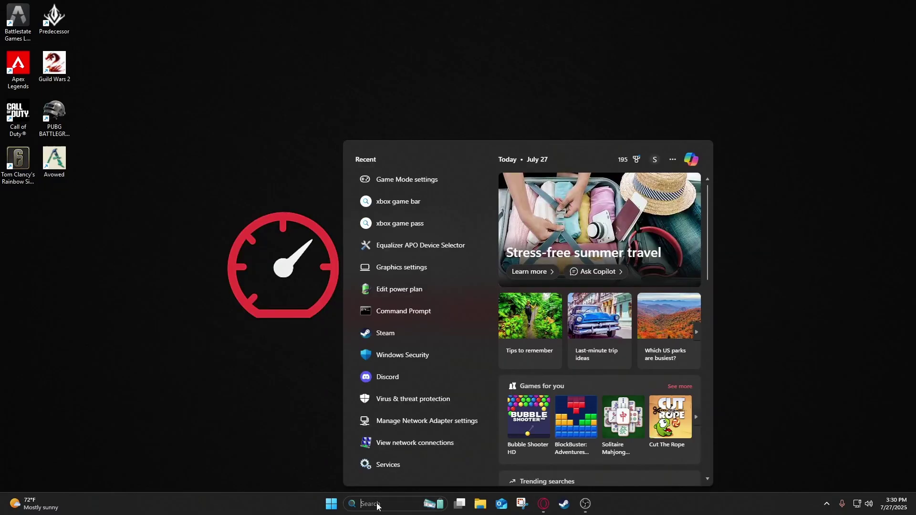
type("cmd")
left_click(435, 210)
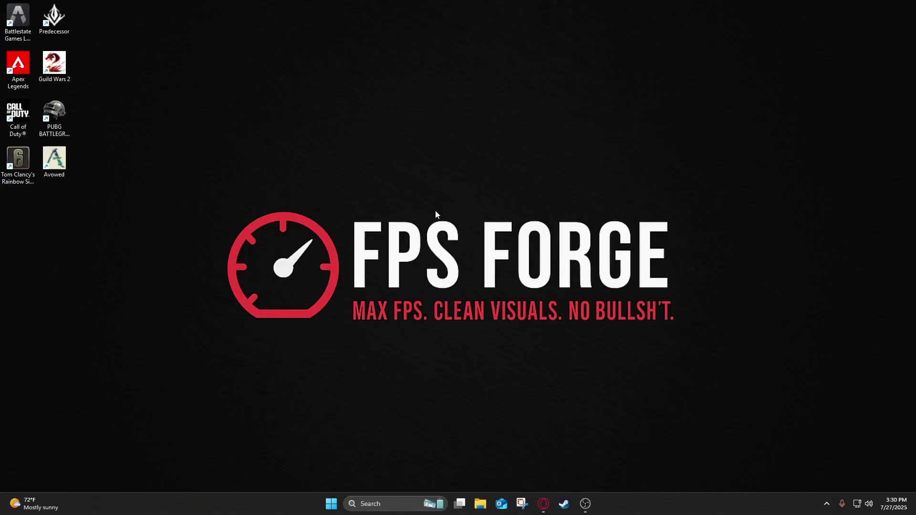
type("powercfg -duplicatescheme e9a42b02-d5df-448d-aa00-03f14749eb61")
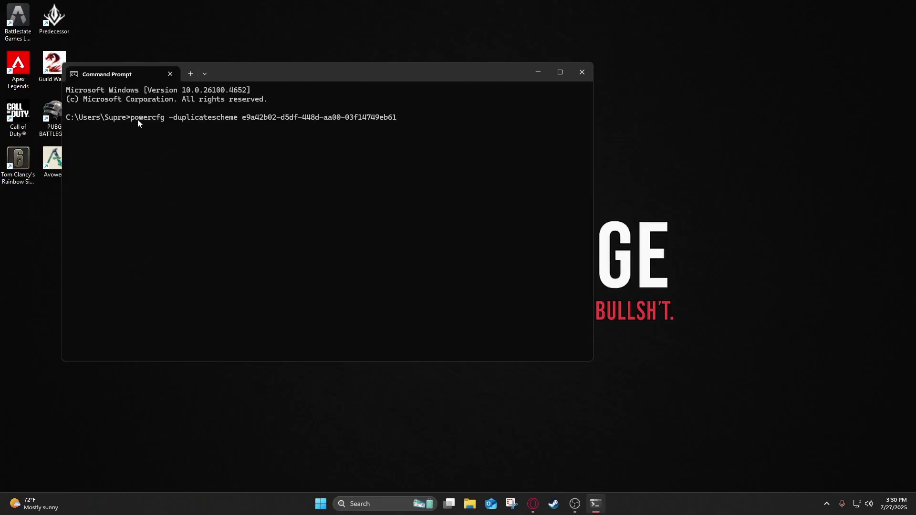
left_click_drag(131, 118, 396, 121)
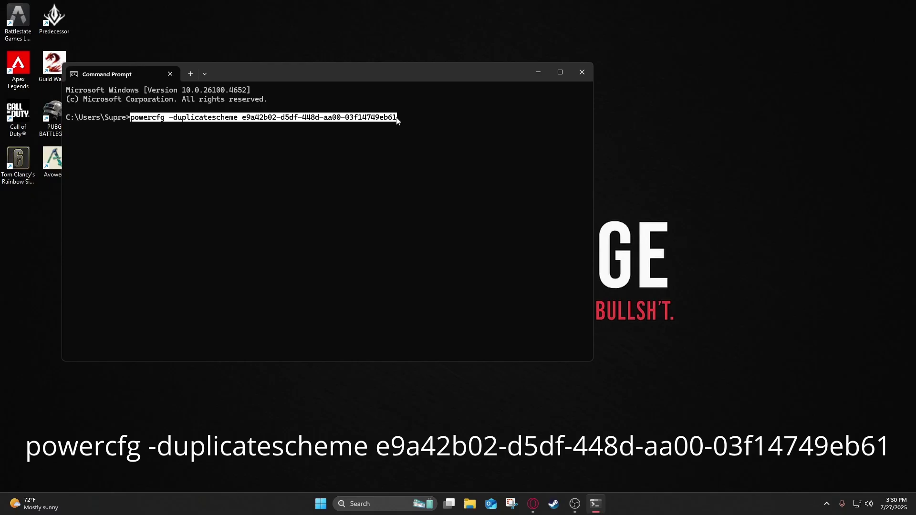
Close Command Prompt and open Choose a power plan with the additional plans shown
left_click(591, 76)
left_click(383, 505)
type("po")
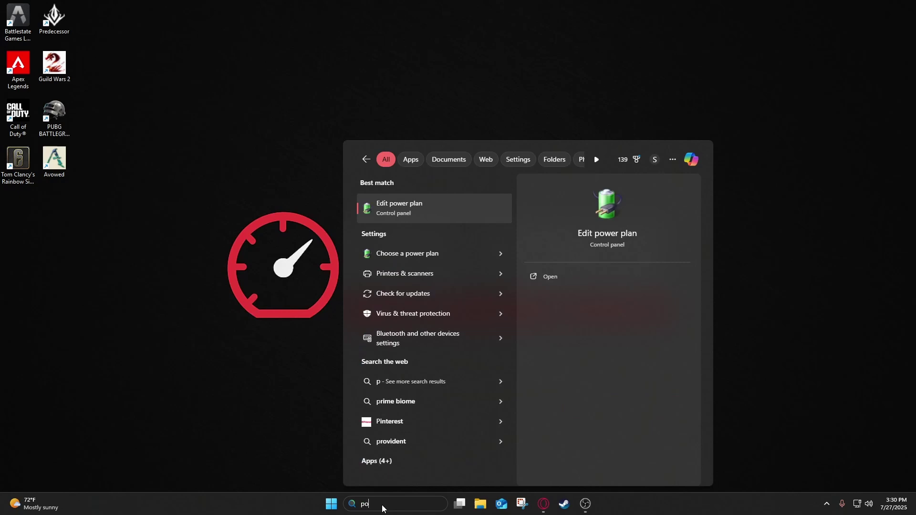
type("wer")
left_click(401, 258)
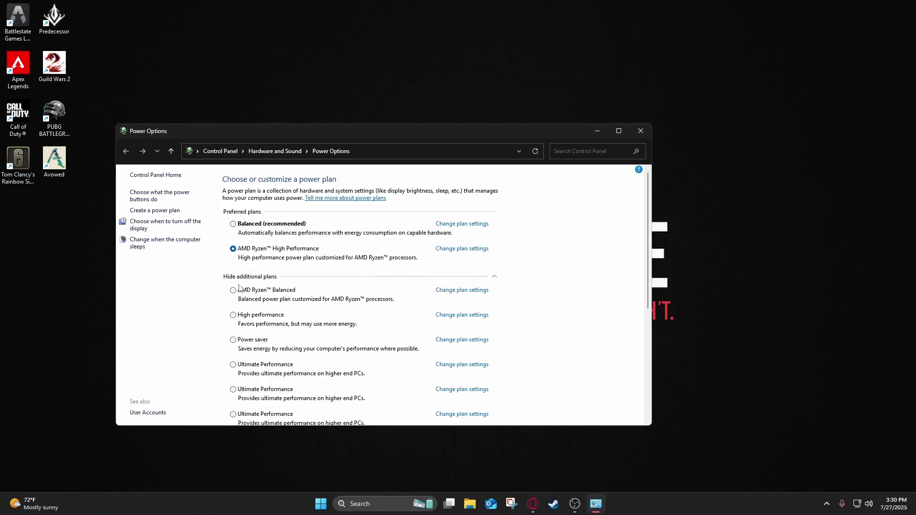
left_click(239, 278)
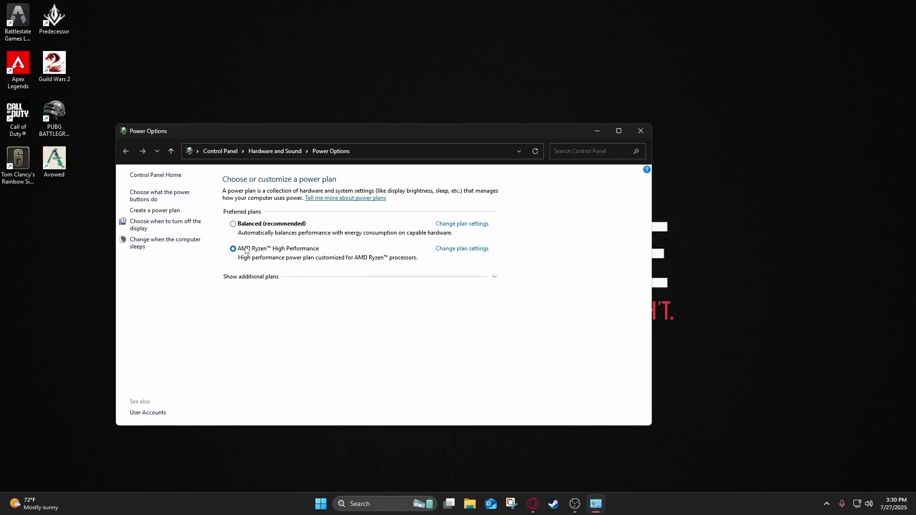
left_click(255, 279)
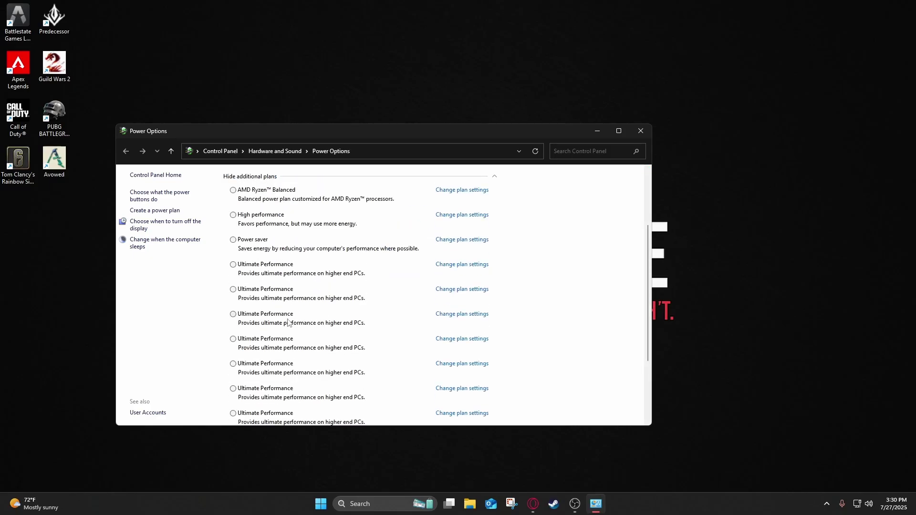
Keep AMD Ryzen High Performance as the active plan over Ultimate Performance, then close Power Options
scroll(279, 319, "up", 1)
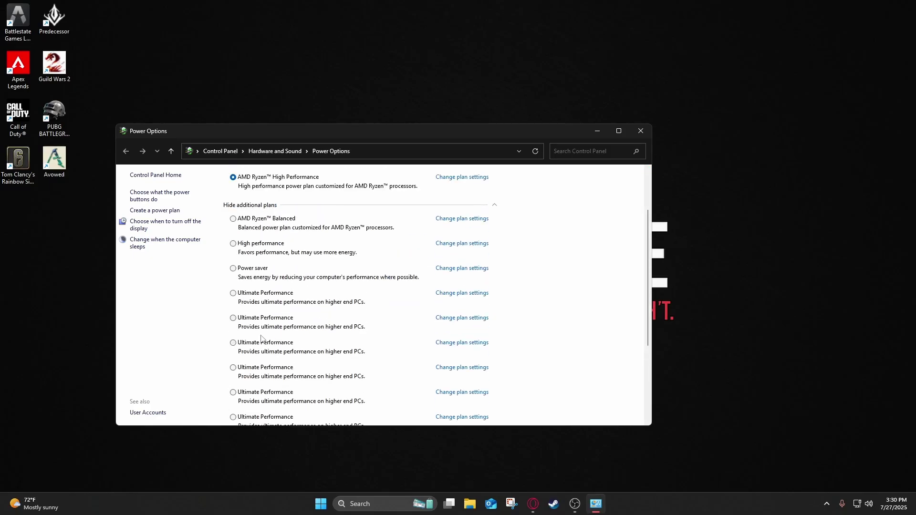
scroll(250, 300, "up", 2)
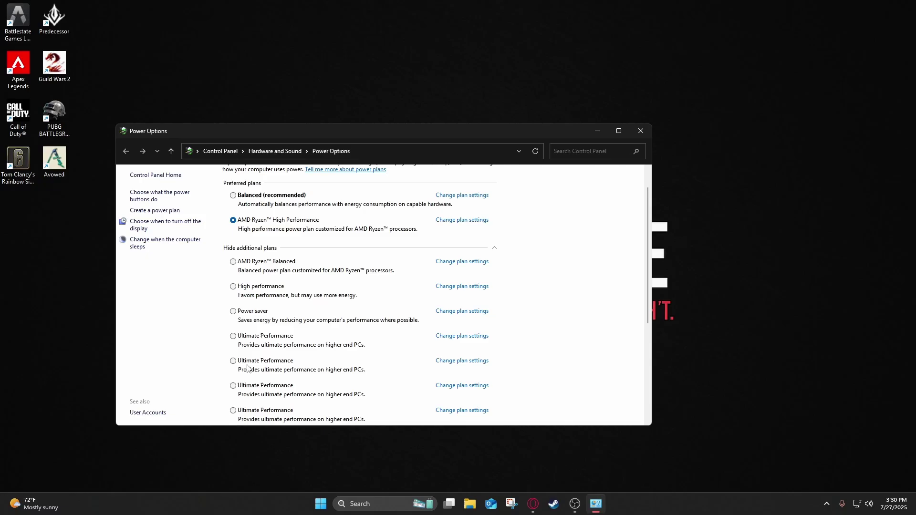
left_click(233, 361)
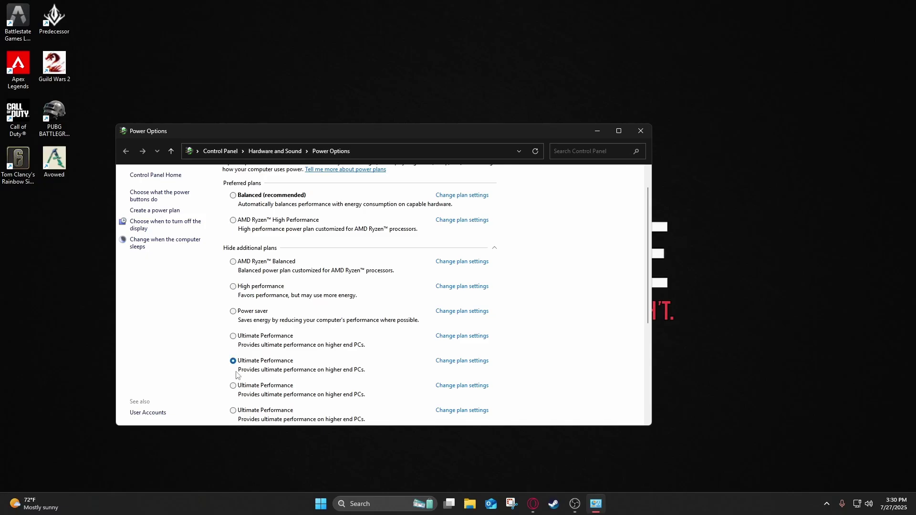
left_click(233, 220)
left_click(233, 221)
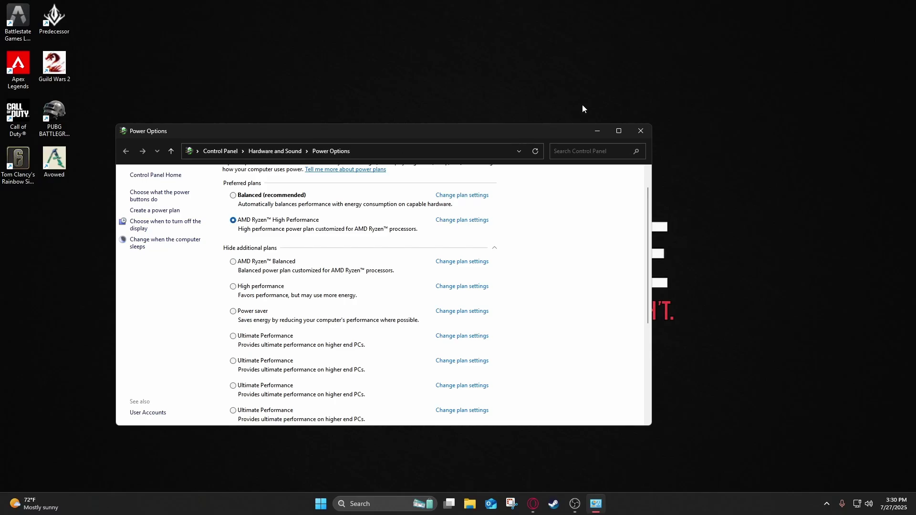
left_click(641, 130)
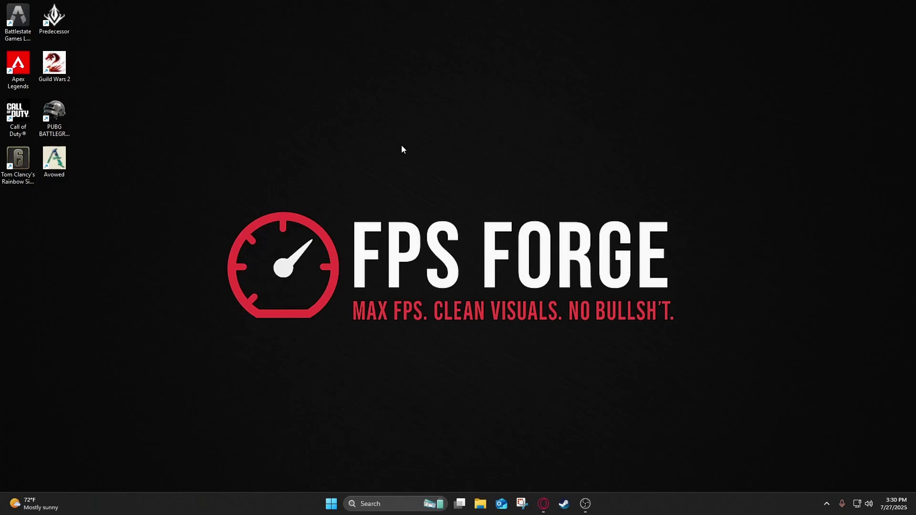
In File Explorer, browse to Local Disk (C:) > Program Files (x86)
left_click(480, 504)
scroll(166, 278, "down", 3)
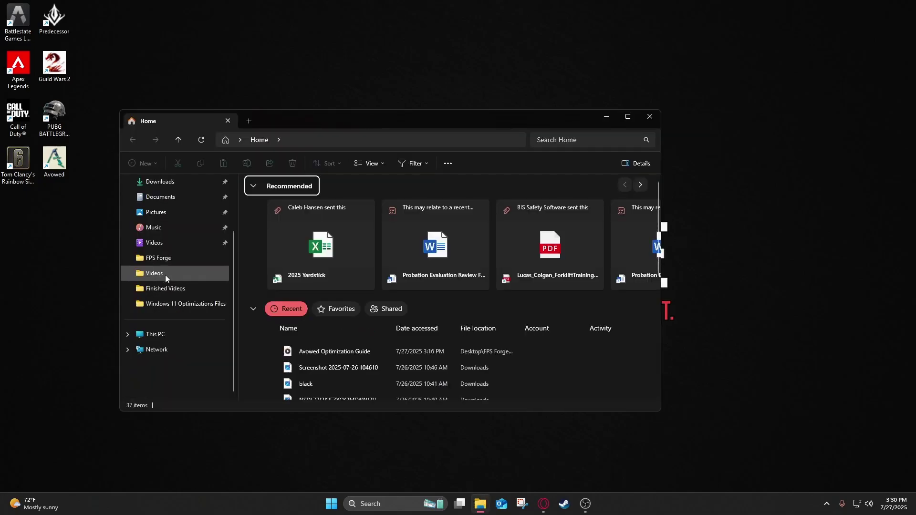
left_click(158, 334)
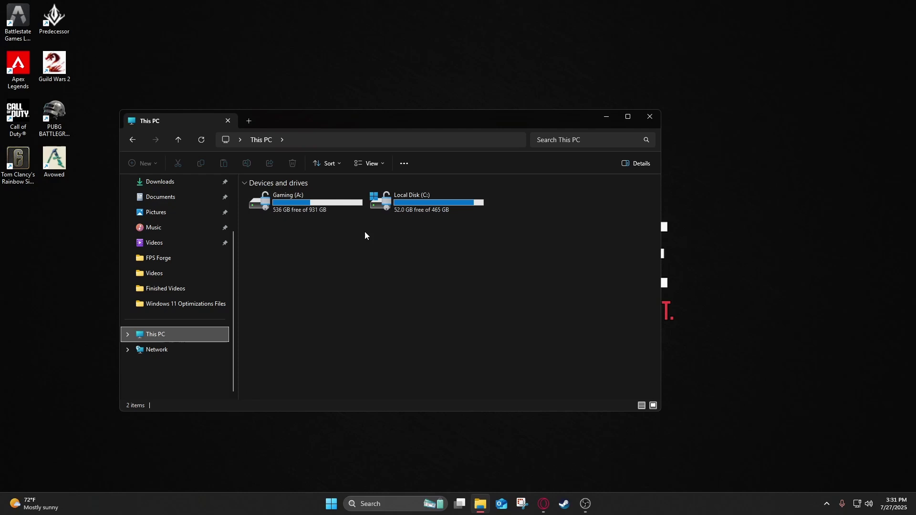
double_click(390, 205)
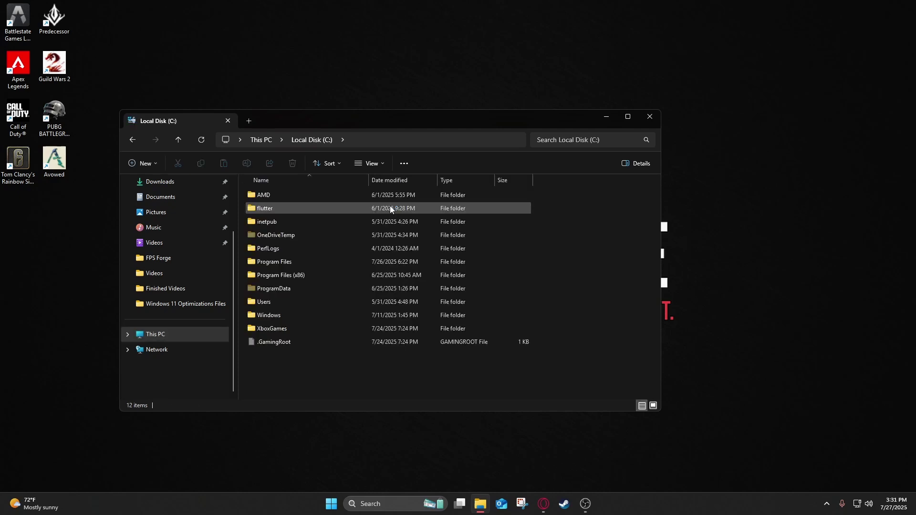
double_click(282, 276)
scroll(287, 257, "down", 1)
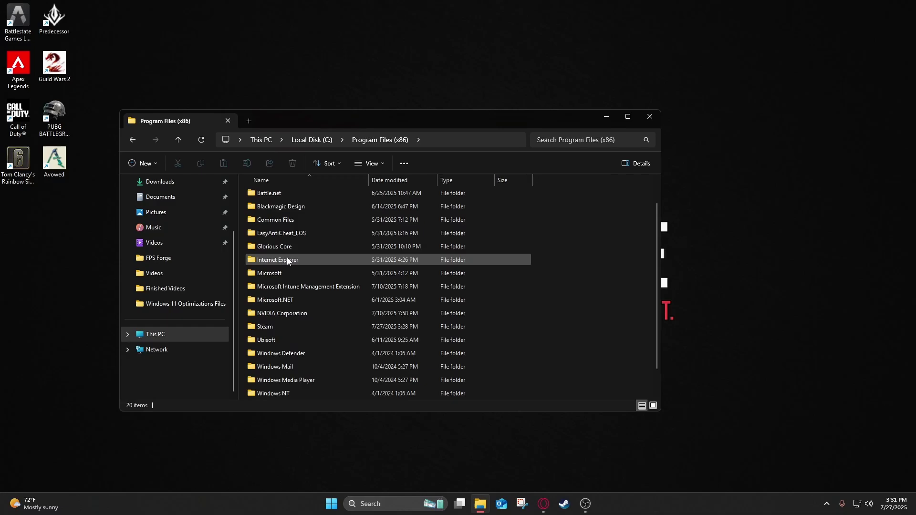
scroll(287, 257, "down", 1)
Go into Steam > steamapps > common > Call of Duty HQ and select cod.exe
double_click(271, 303)
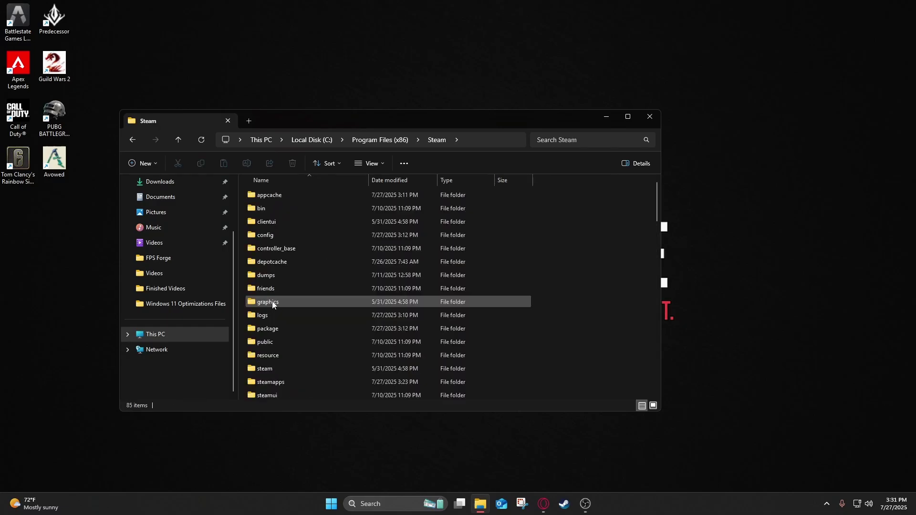
scroll(272, 298, "down", 4)
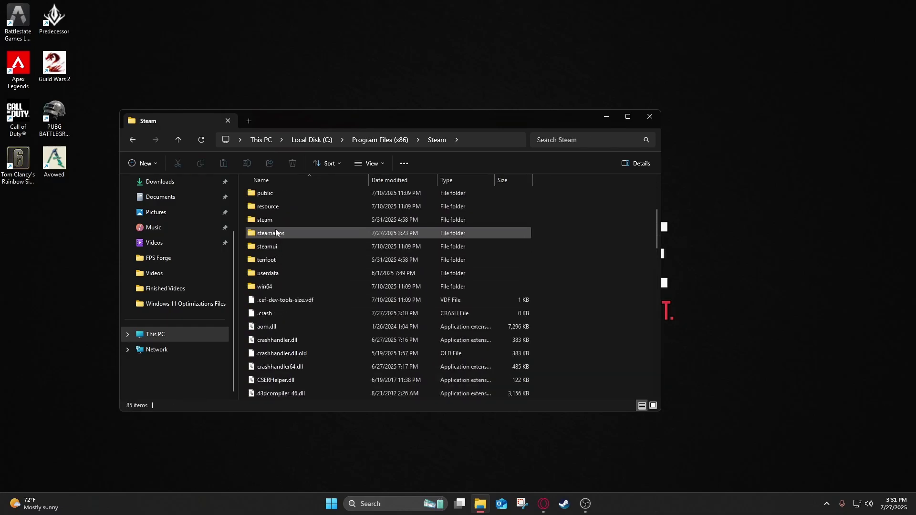
double_click(276, 232)
double_click(271, 197)
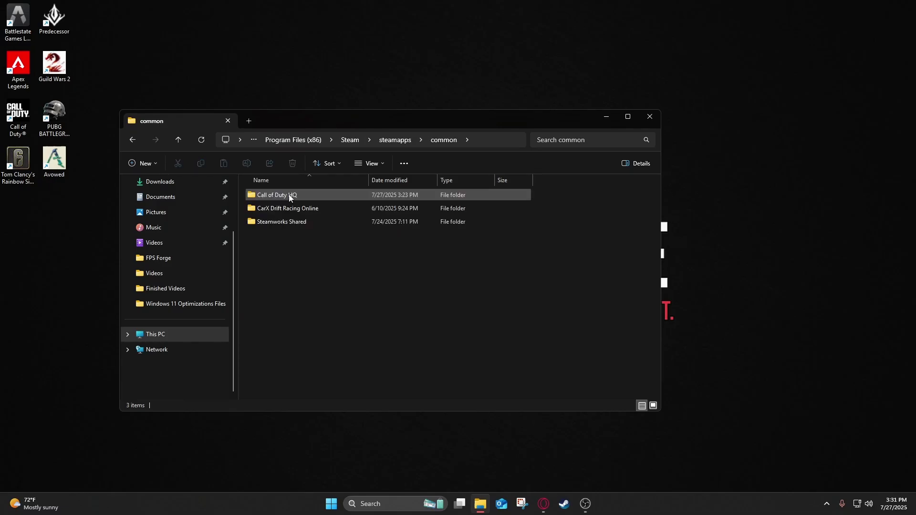
double_click(289, 197)
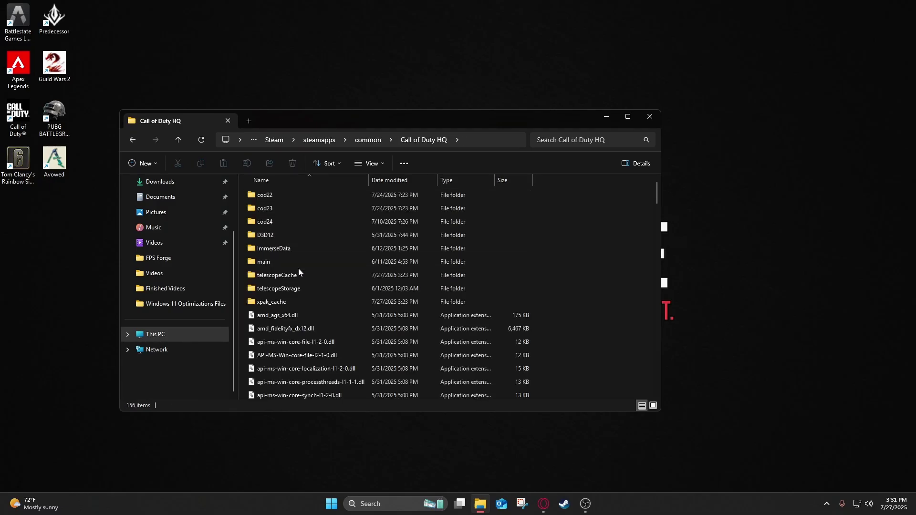
scroll(299, 269, "down", 10)
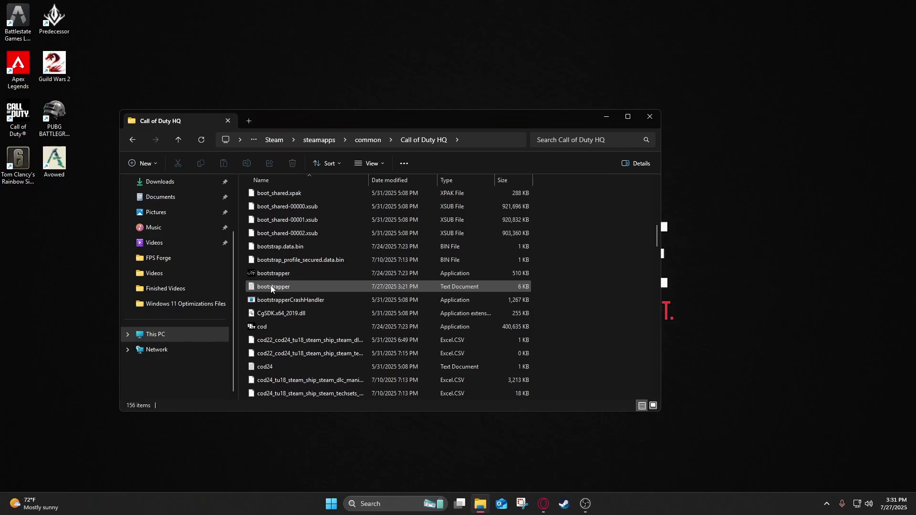
left_click(260, 324)
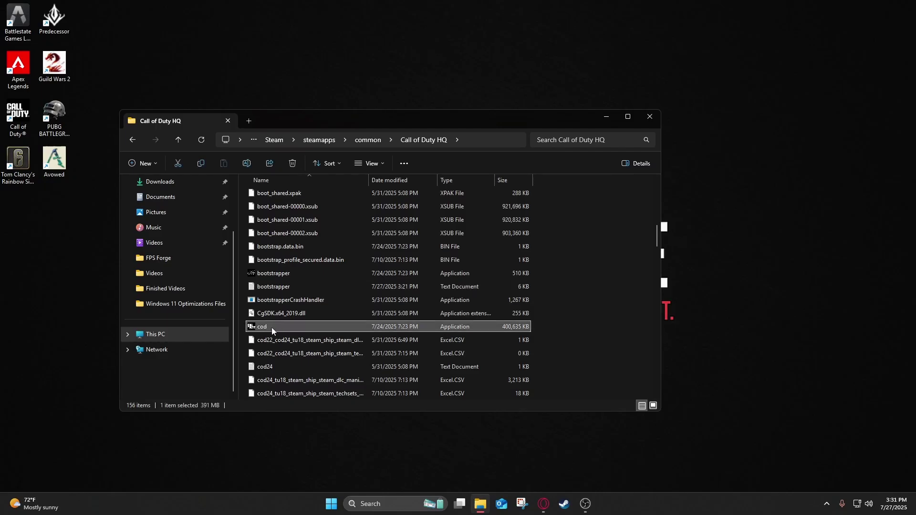
Disable fullscreen optimizations on the Compatibility tab of cod.exe's properties
right_click(271, 329)
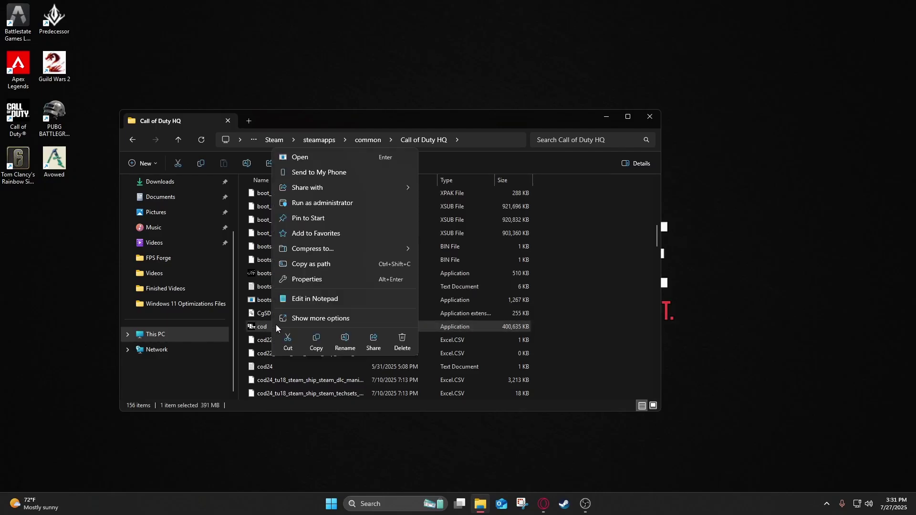
left_click(345, 320)
left_click(341, 319)
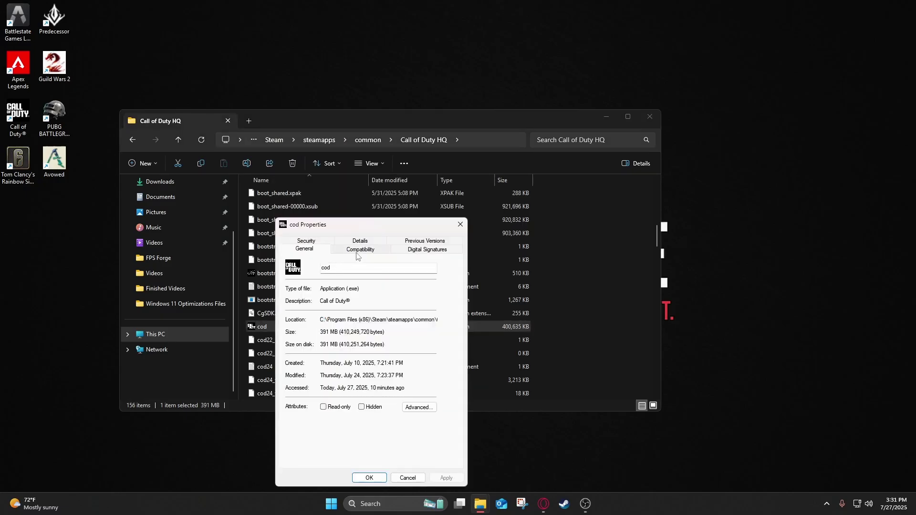
left_click(359, 250)
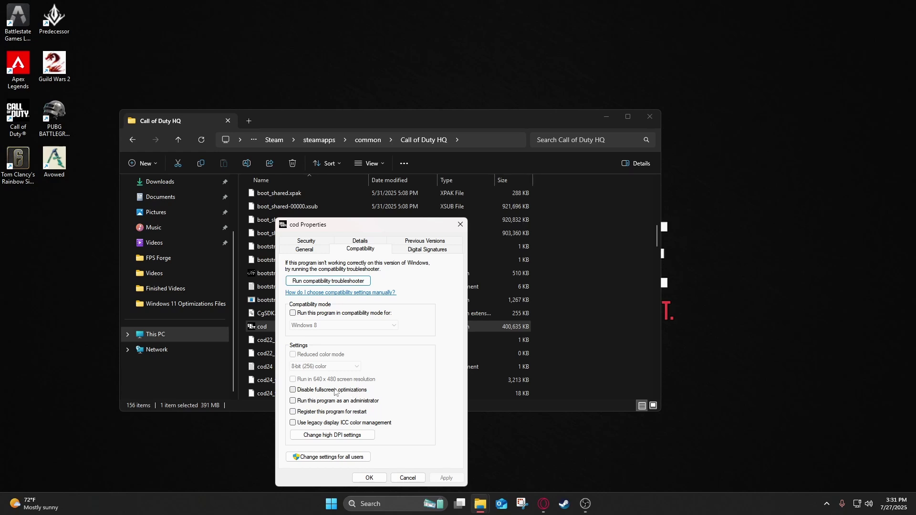
left_click(293, 390)
Override high DPI scaling with scaling performed by Application, and apply the changes
left_click(327, 435)
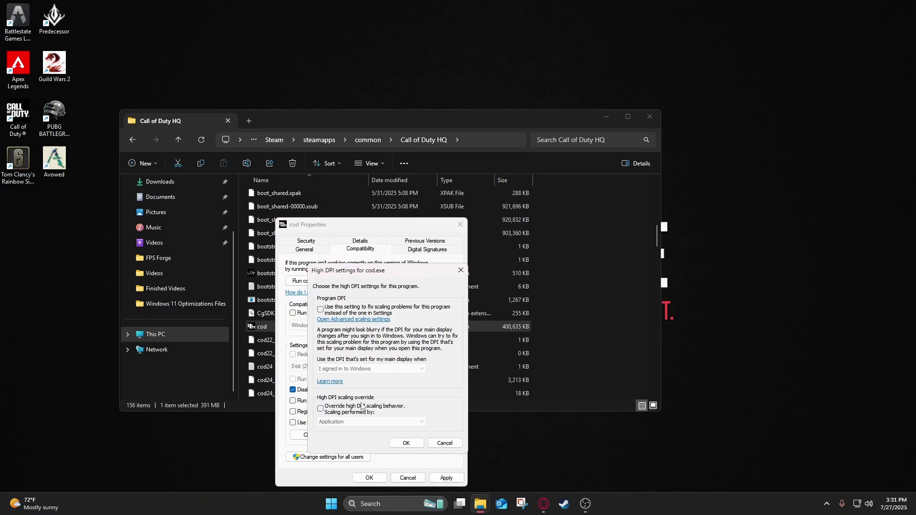
left_click(321, 409)
left_click(329, 421)
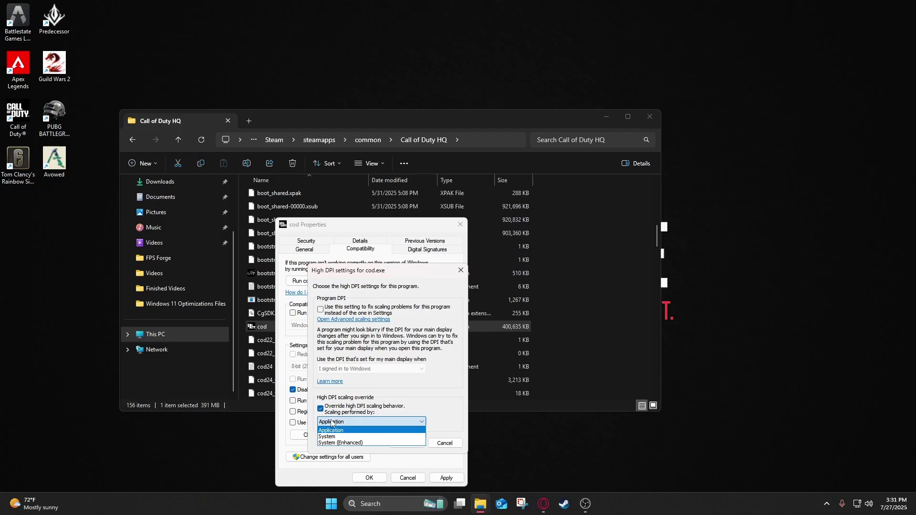
left_click(332, 421)
left_click(406, 443)
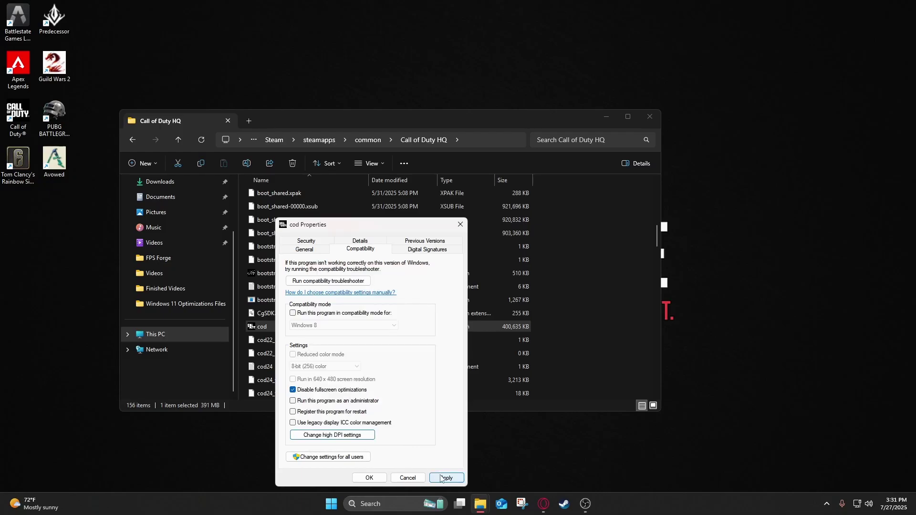
left_click(442, 478)
Close cod.exe's properties and launch NVIDIA Control Panel from the desktop context menu
left_click(369, 477)
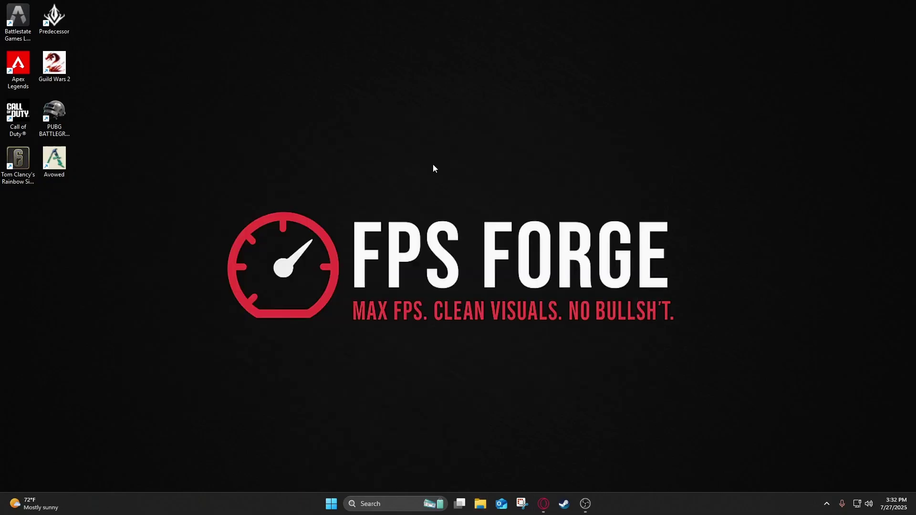
right_click(433, 164)
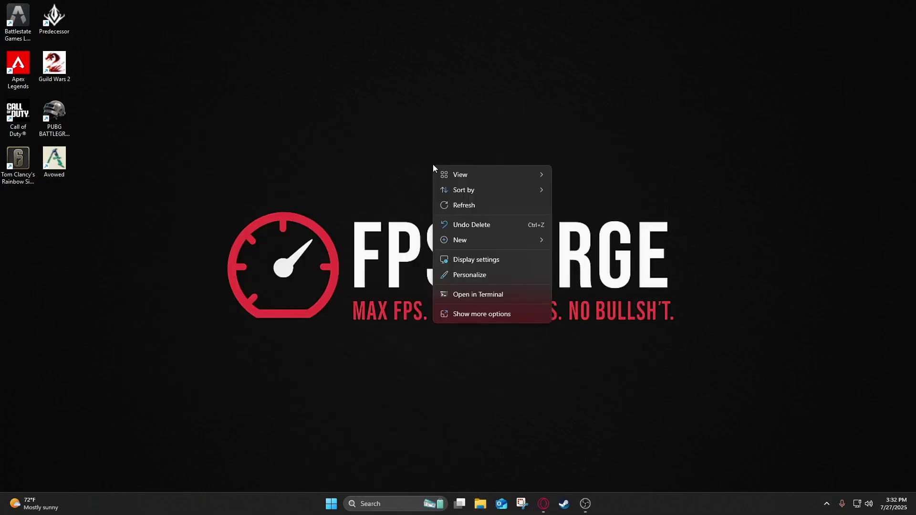
left_click(486, 314)
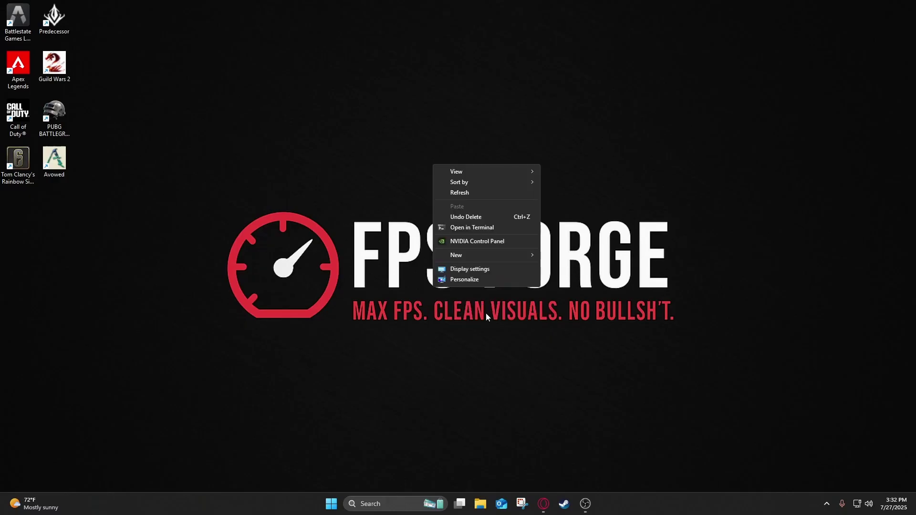
left_click(474, 243)
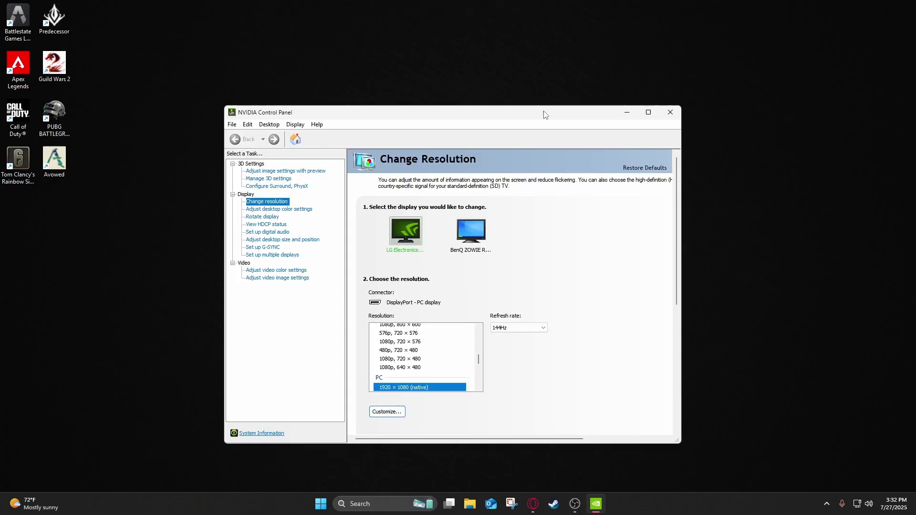
Review Manage 3D settings globals: texture filtering quality High performance, vertical sync Off
left_click(272, 179)
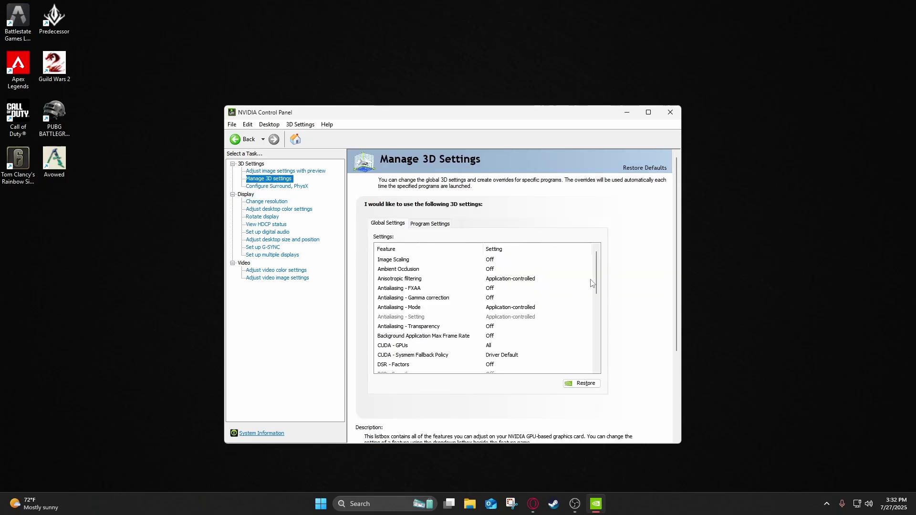
scroll(458, 291, "down", 2)
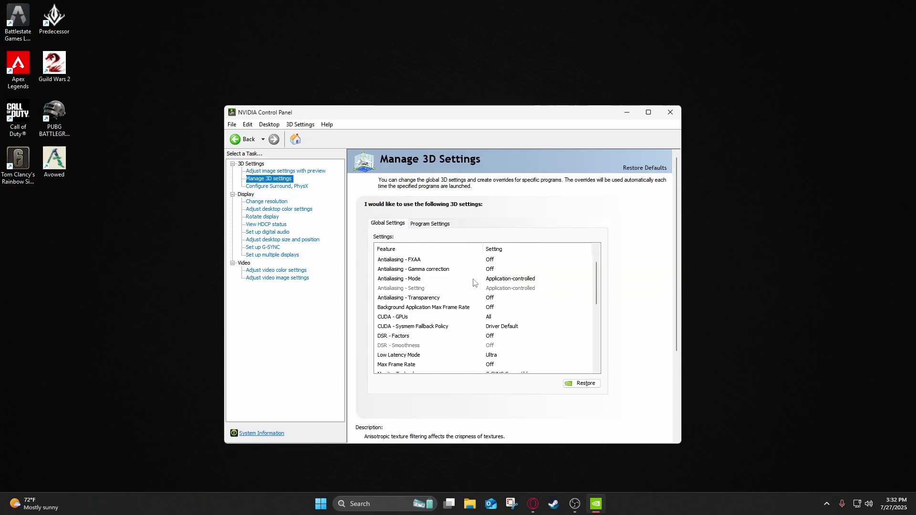
mouse_move(407, 328)
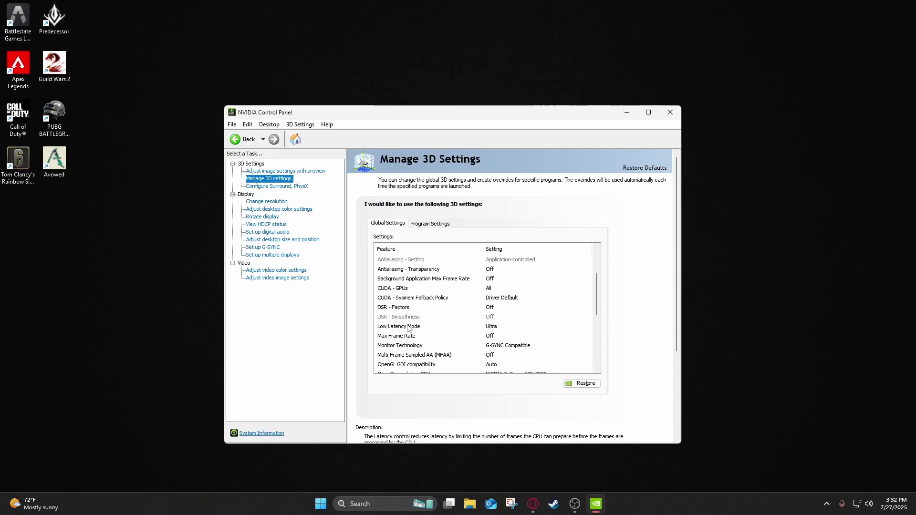
mouse_move(435, 299)
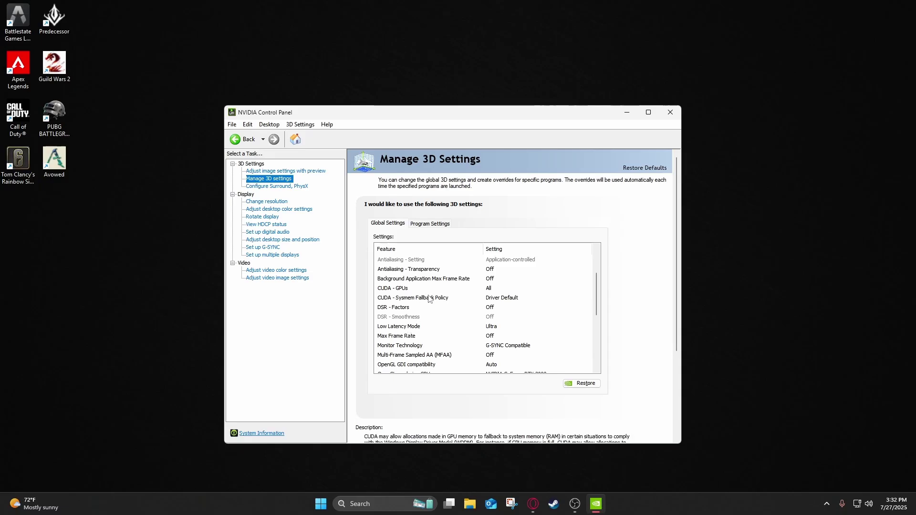
scroll(435, 299, "down", 2)
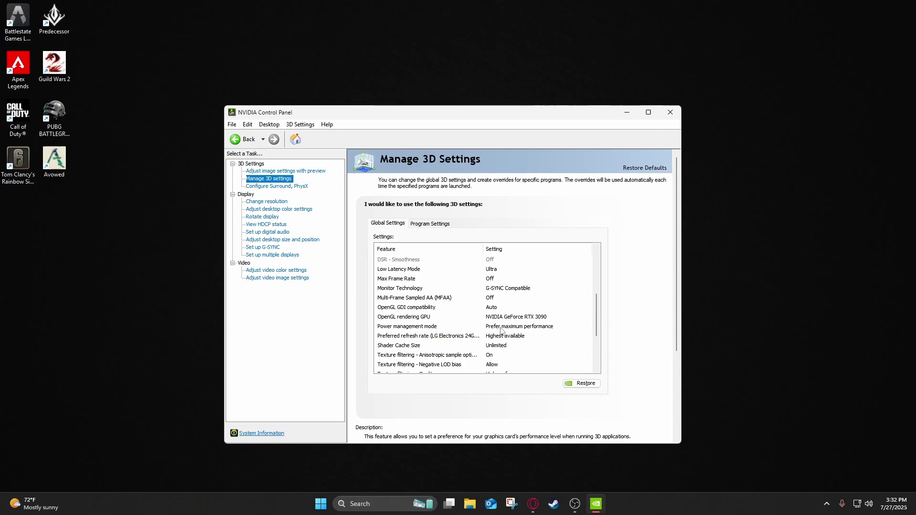
scroll(443, 314, "up", 5)
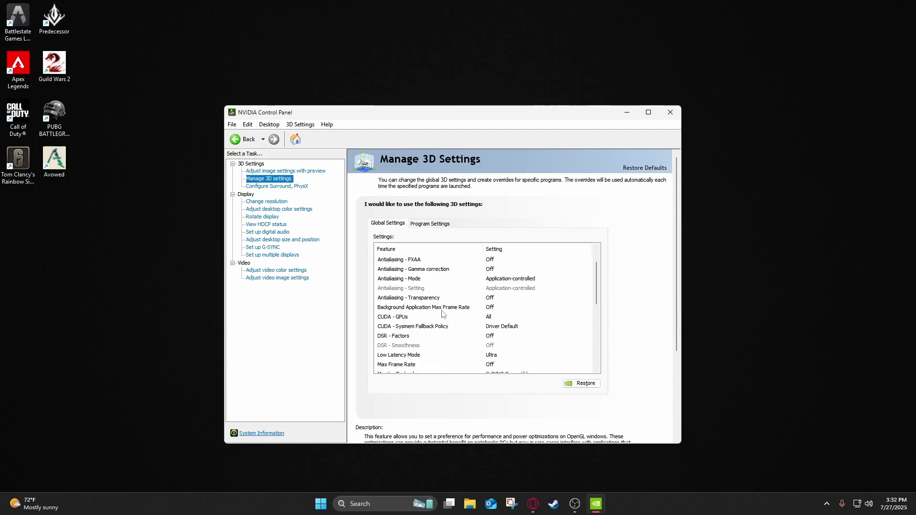
scroll(442, 313, "down", 6)
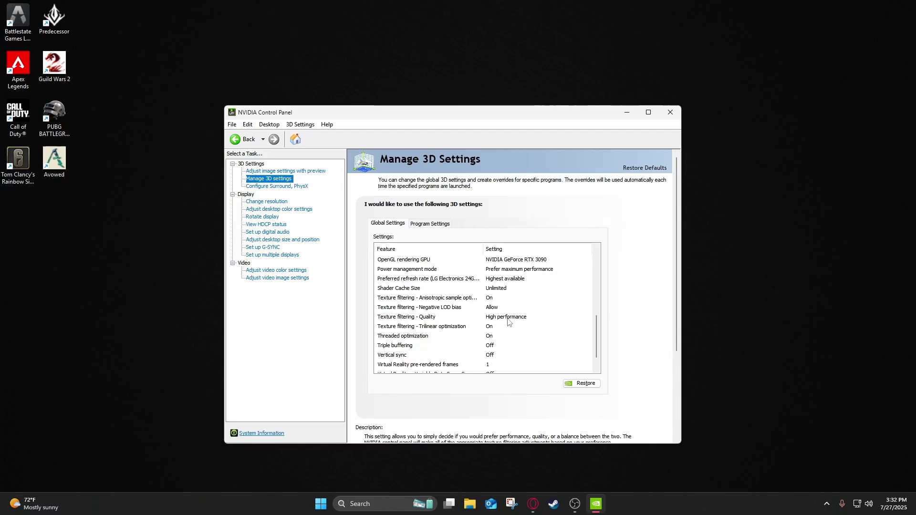
scroll(443, 317, "down", 1)
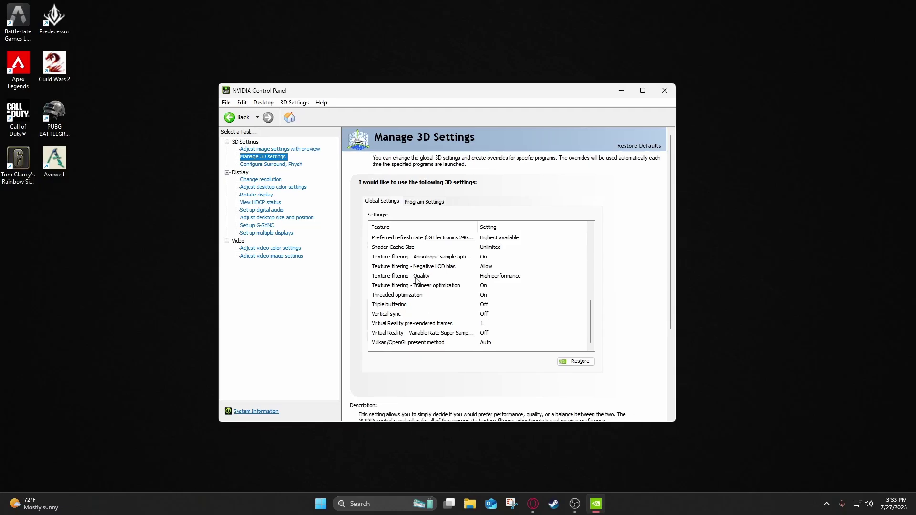
Show Adjust desktop color settings: digital vibrance 100%, brightness 47%, contrast 50%, gamma 0.95
left_click(268, 187)
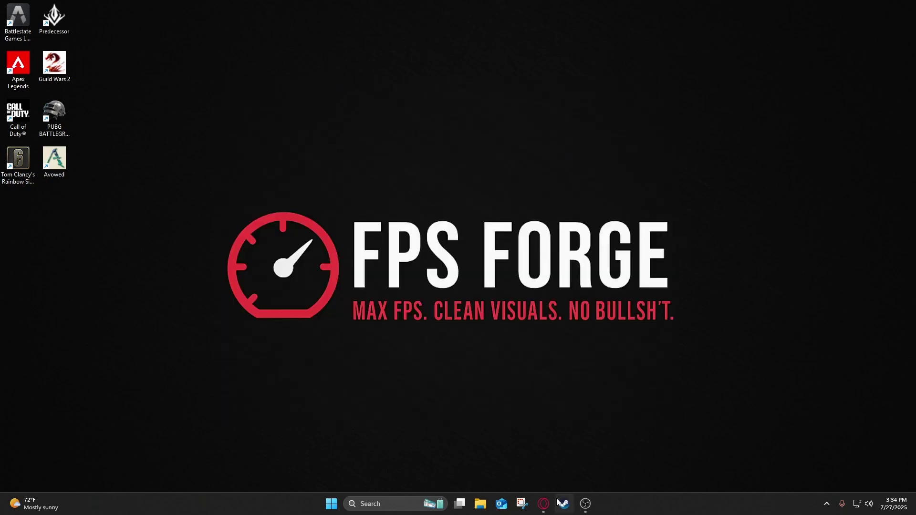
Set Call of Duty's controller override in Steam properties to Disable Steam Input
left_click(564, 503)
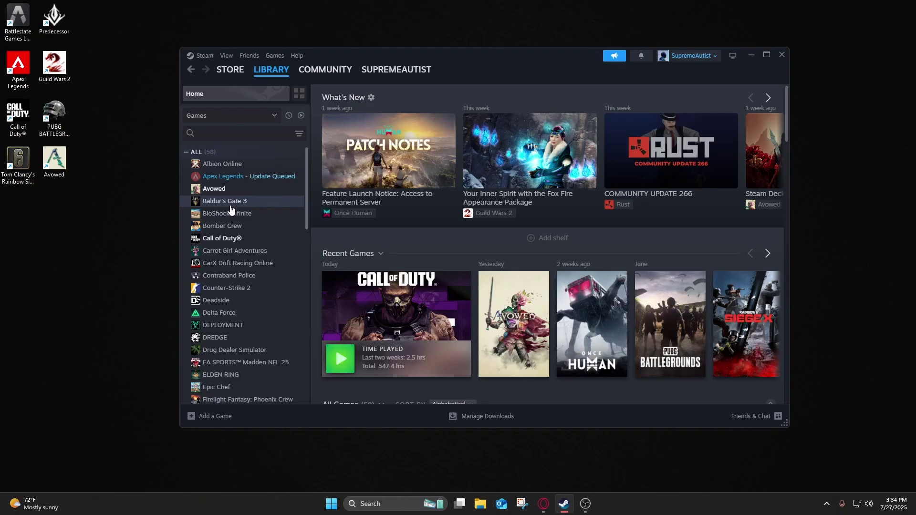
right_click(213, 247)
left_click(246, 312)
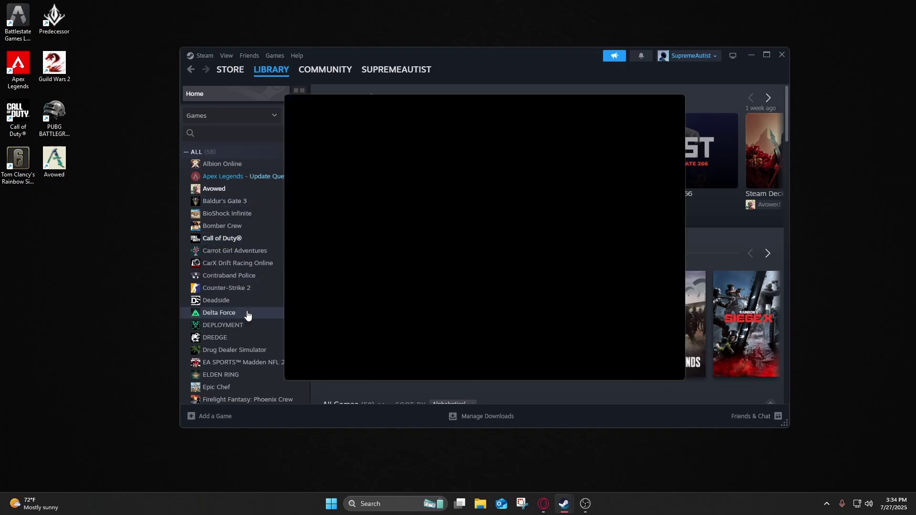
left_click(322, 210)
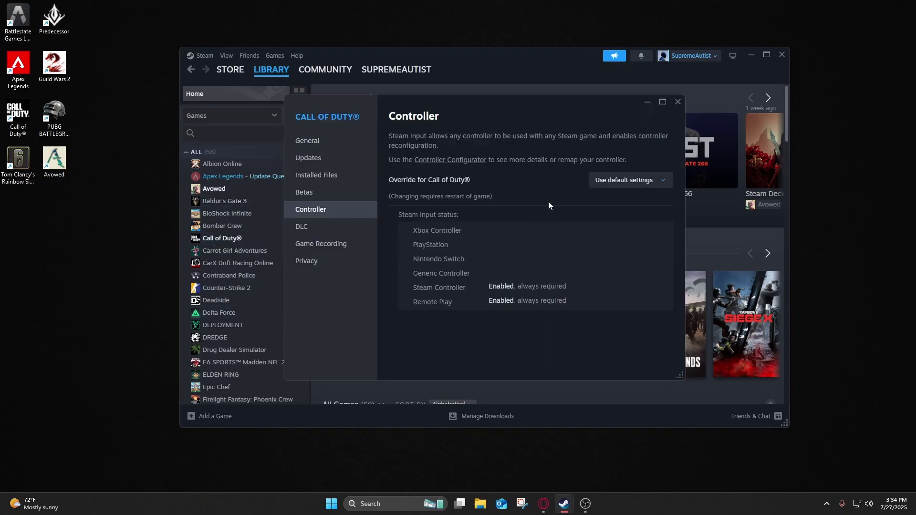
left_click(634, 181)
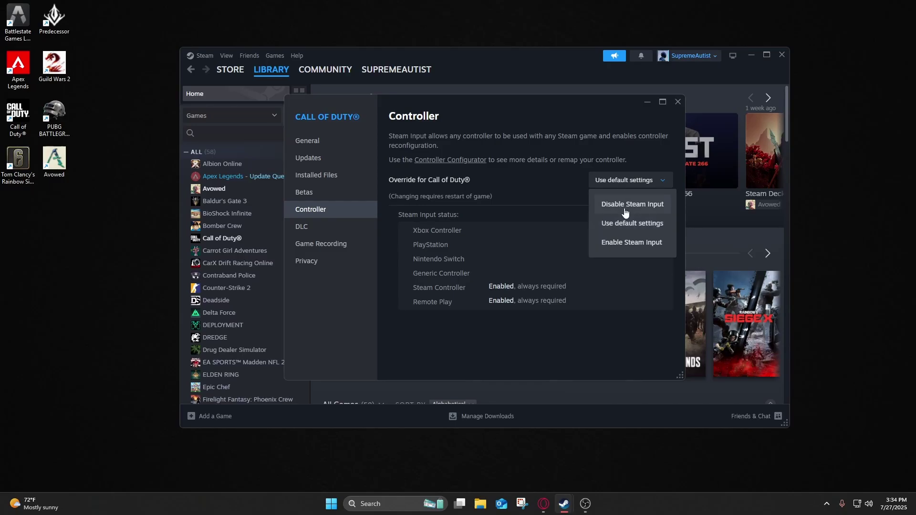
left_click(625, 205)
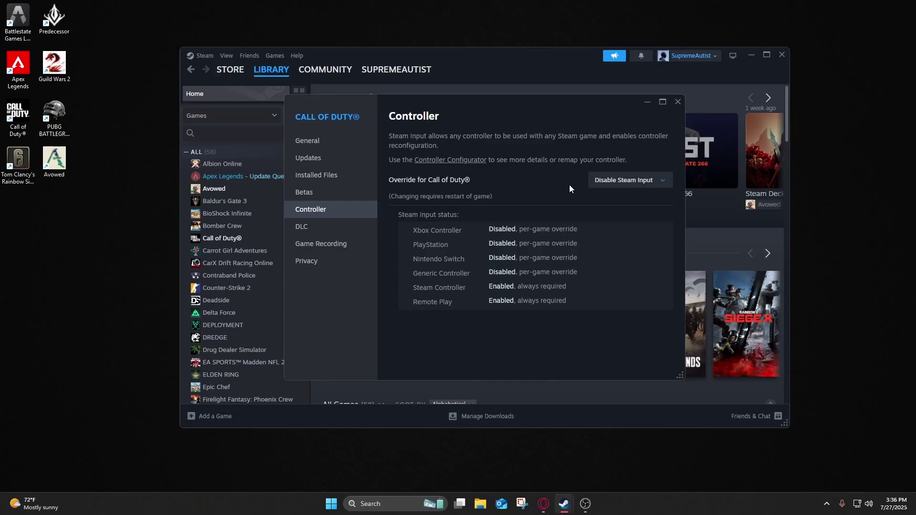
Review launch options '-d3d11 -high +cl_forcepreload 1 +fps_max 0 -USEALLAVAILABLECORES -novid -nojoy', leaving them unchanged
left_click(313, 145)
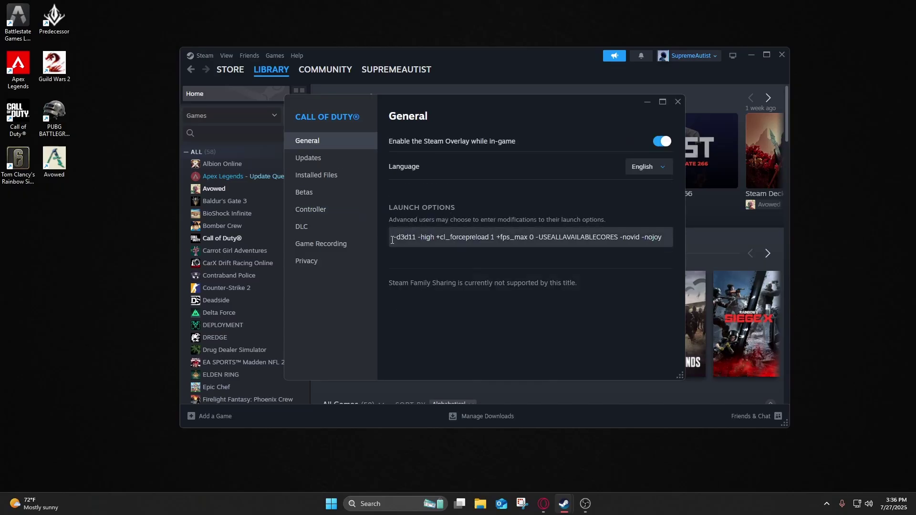
left_click_drag(394, 237, 673, 244)
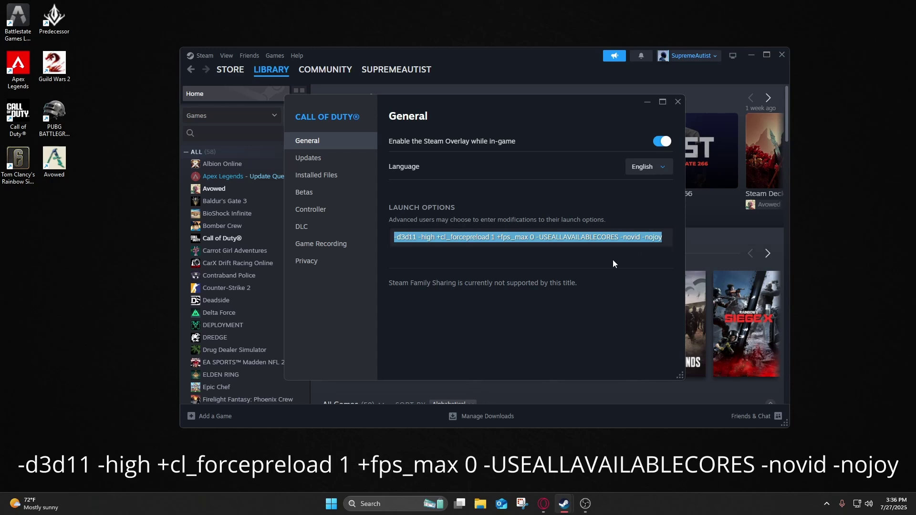
left_click(513, 248)
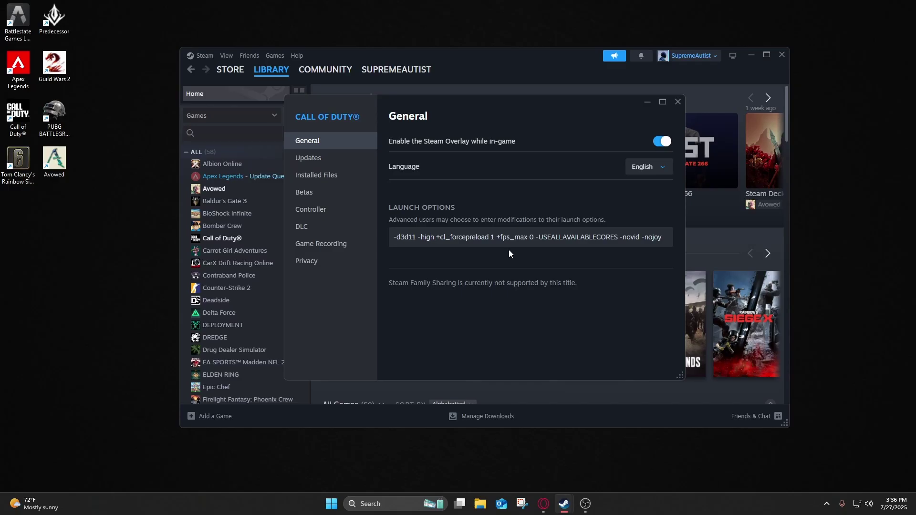
Leave Steam and open Warzone's Graphics settings from the in-game menu
key("super+d")
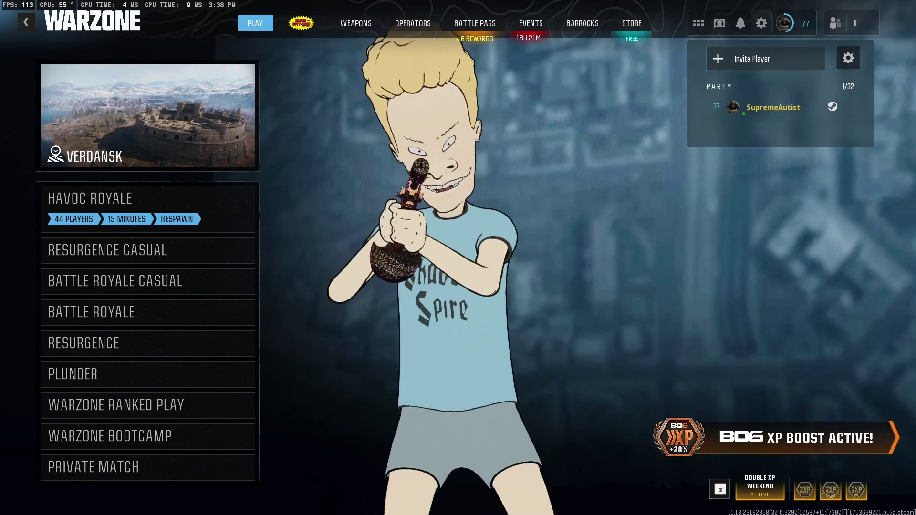
key("Escape")
key("Down")
key("Down")
key("Down")
key("Return")
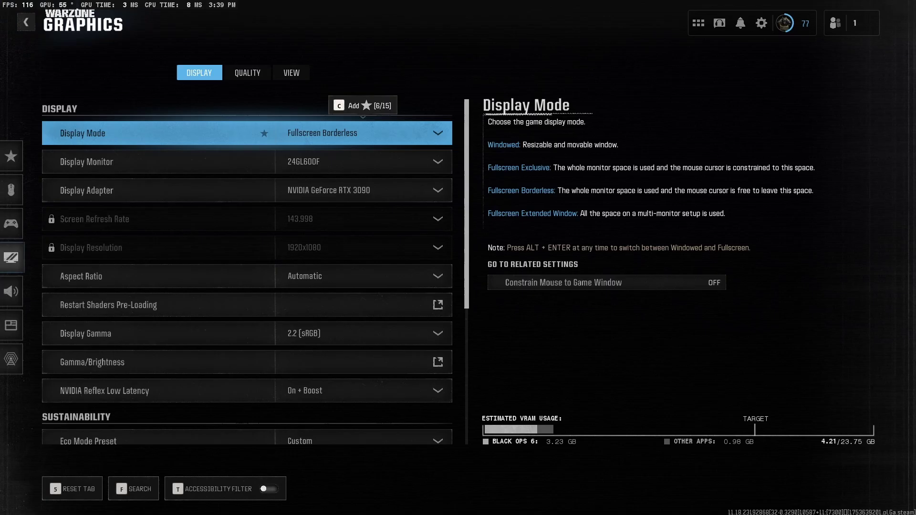
Keep NVIDIA Reflex Low Latency on On + Boost and check both V-Sync rows are Off
key("Down")
key("Down")
key("Down")
key("Down")
key("Down")
key("Down")
key("Down")
key("Down")
key("Down")
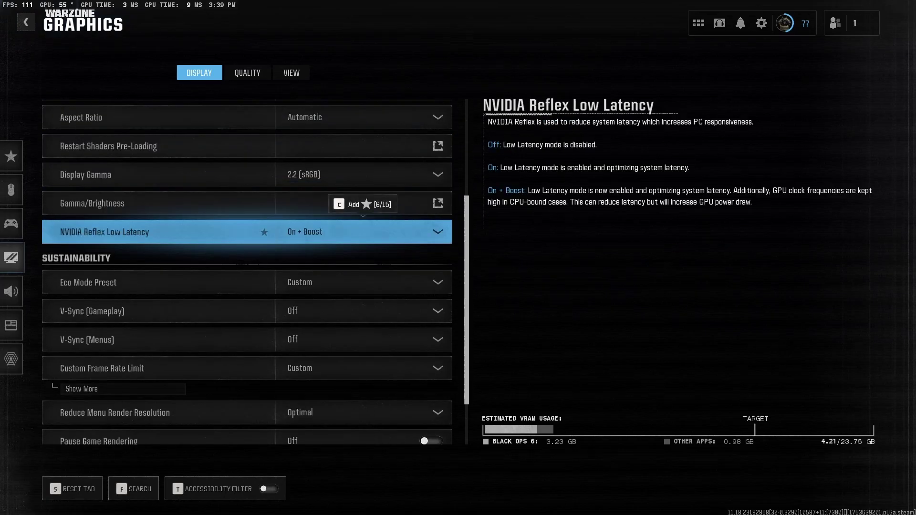
key("Return")
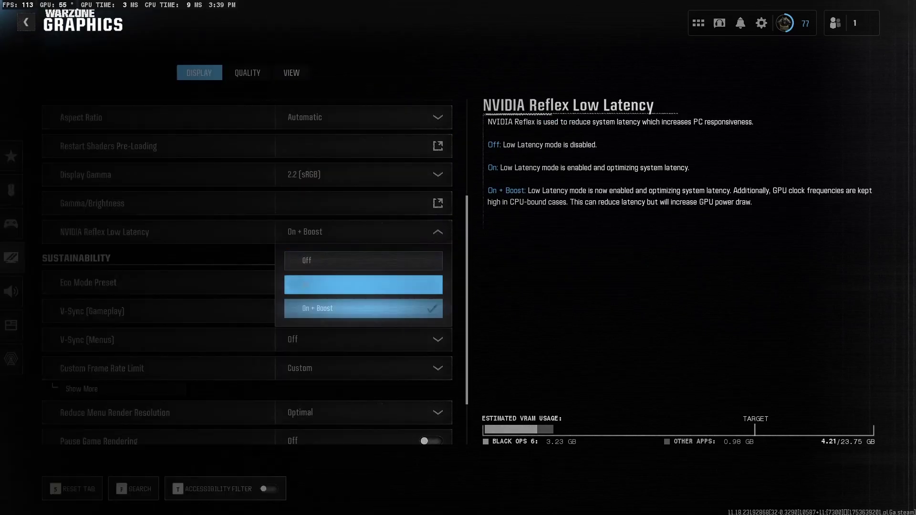
key("Escape")
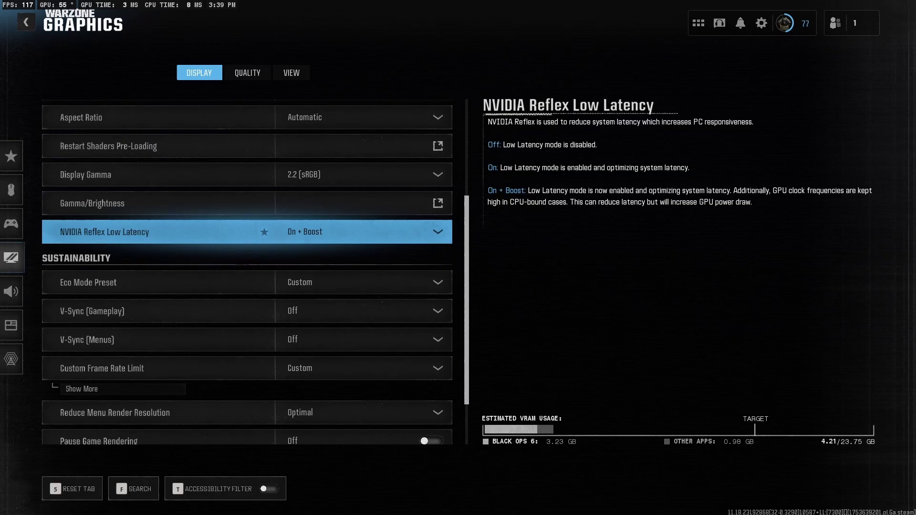
key("Down")
key("Down")
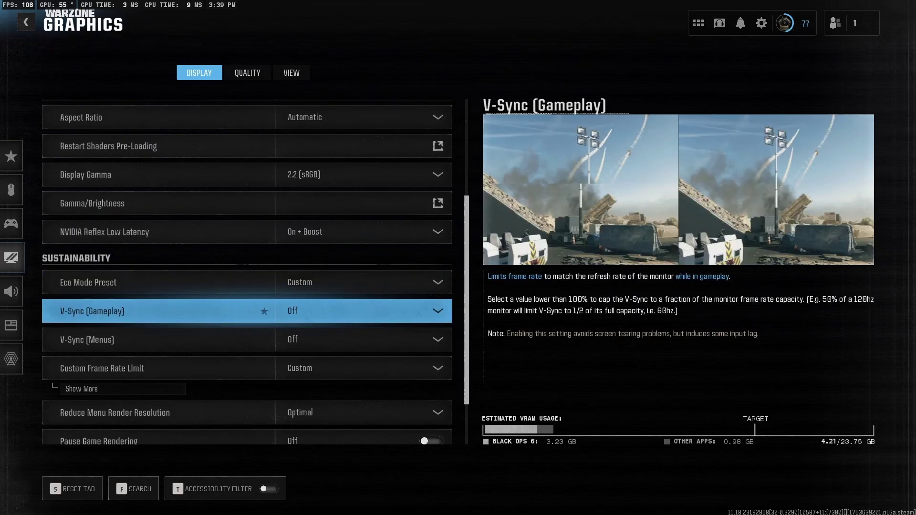
key("Down")
key("Up")
key("Down")
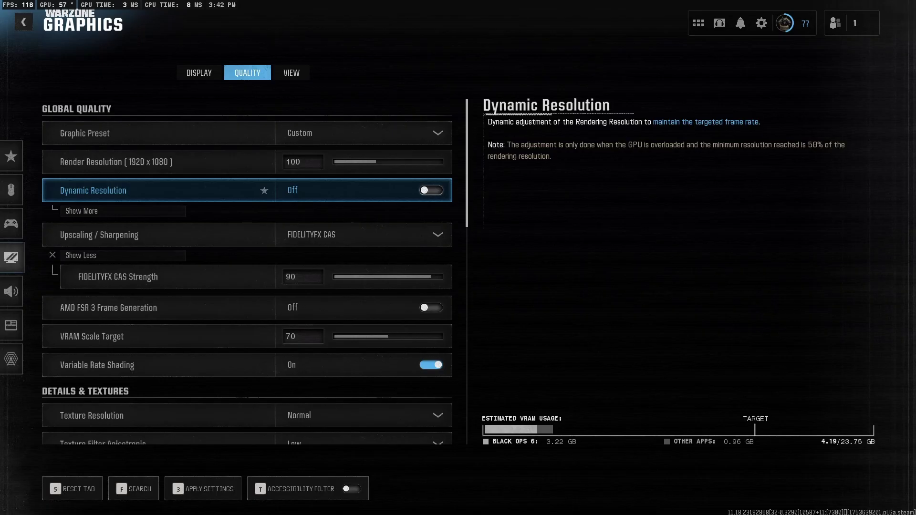
Check the FidelityFX CAS upscaling option, expanding and collapsing its Strength sub-setting at 90
key("Down")
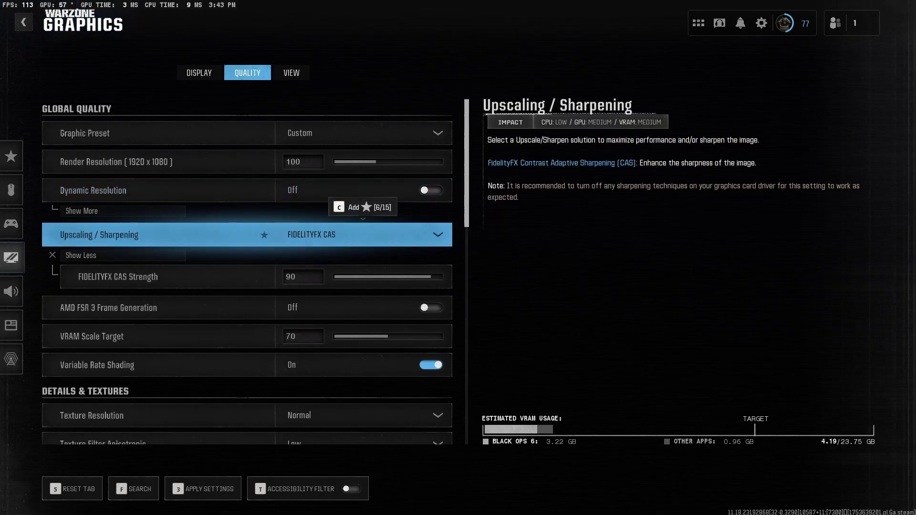
key("Down")
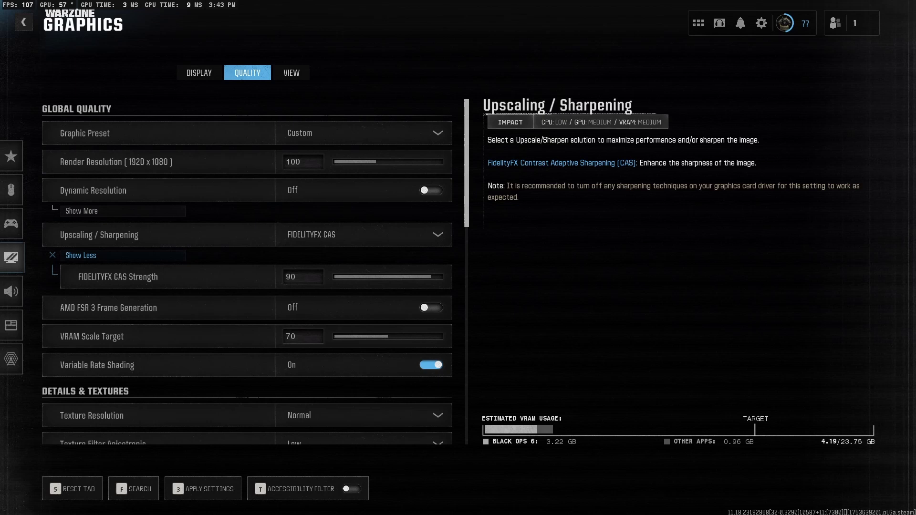
key("Return")
key("Return")
key("Down")
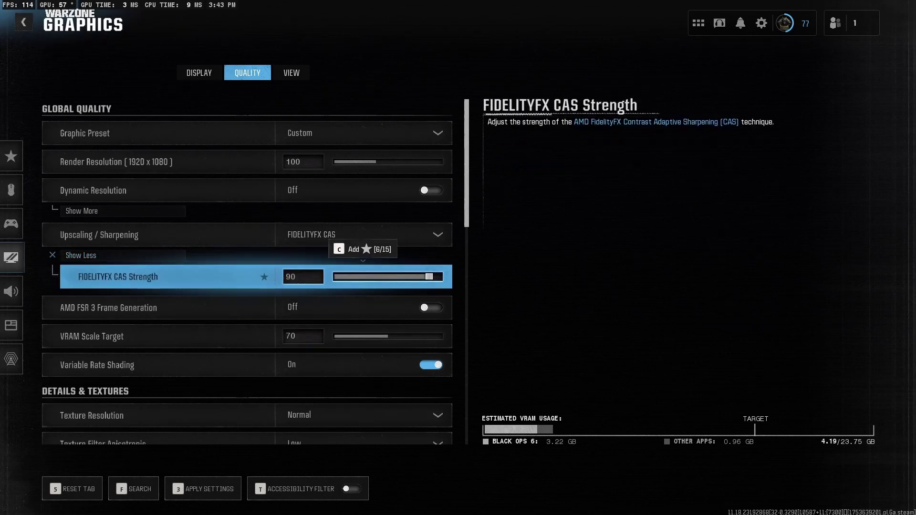
key("Up")
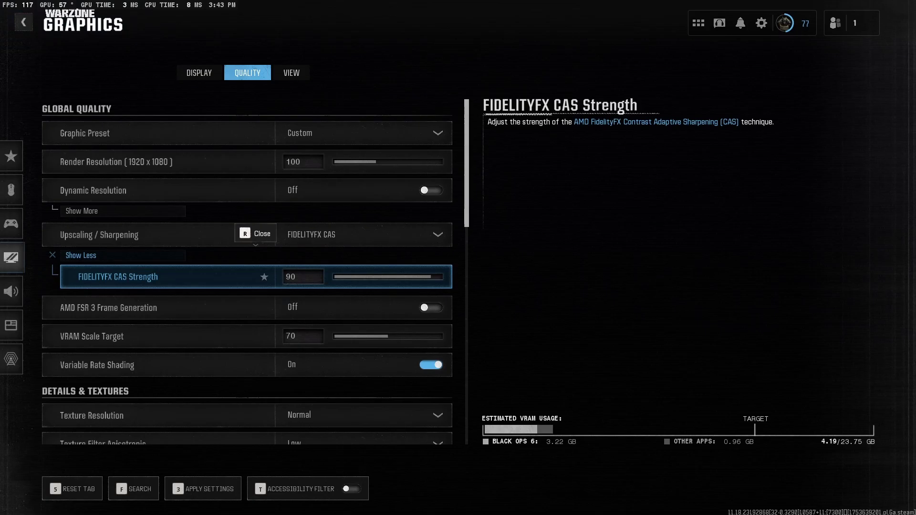
key("Return")
Review the Details & Textures settings: Bullet Impacts, Persistent Effects and Shader Quality
scroll(246, 272, "down", 3)
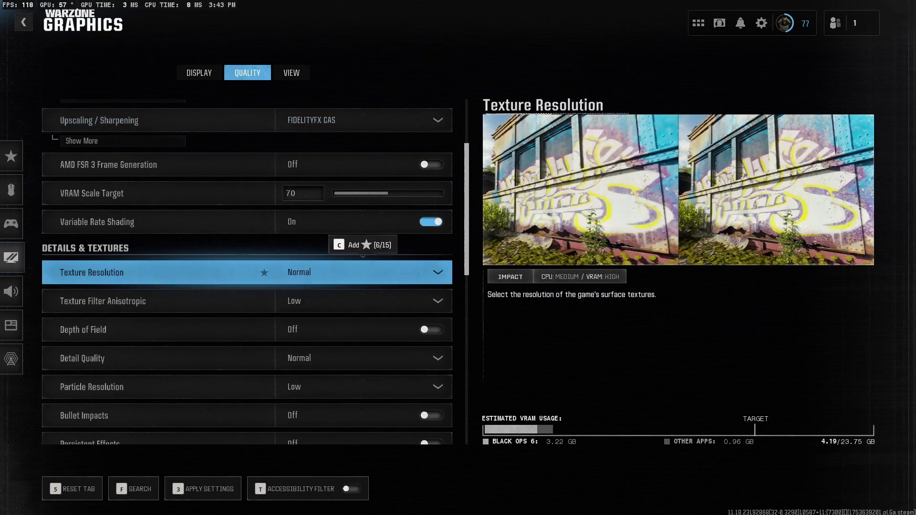
scroll(247, 272, "down", 2)
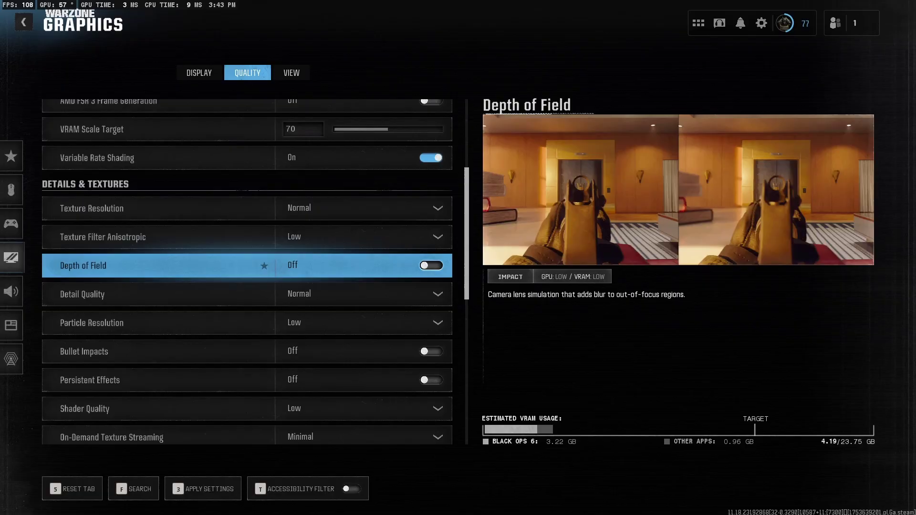
scroll(247, 272, "down", 2)
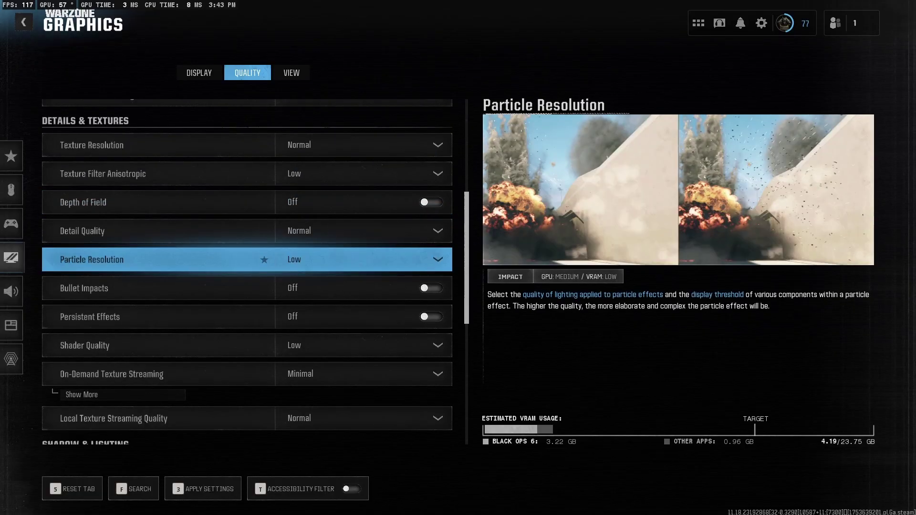
left_click(158, 288)
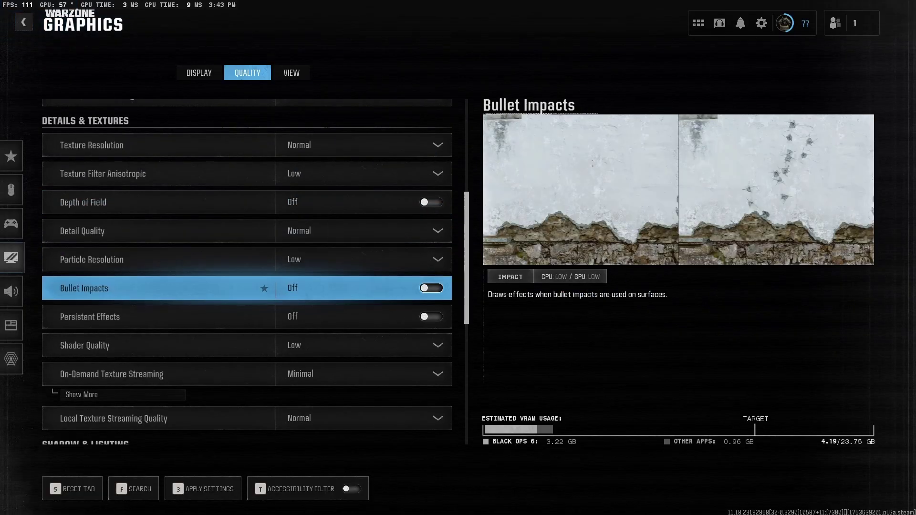
left_click(157, 316)
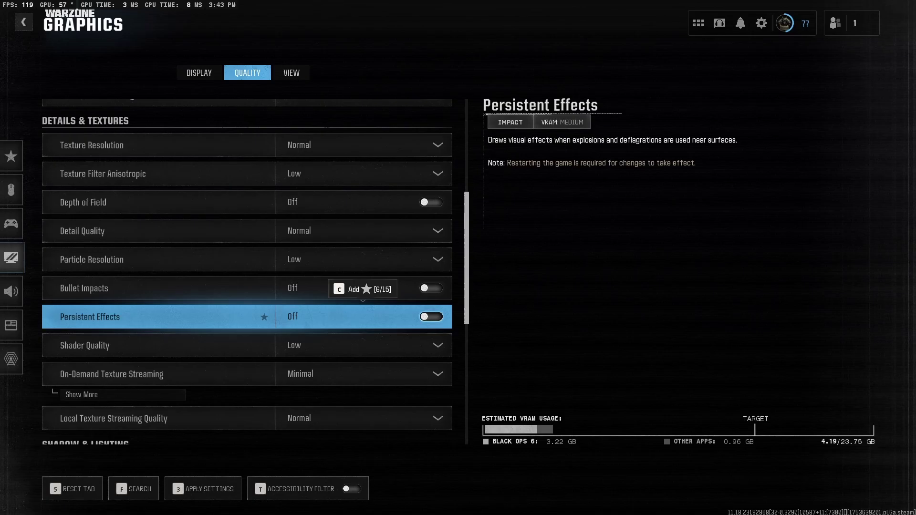
left_click(158, 345)
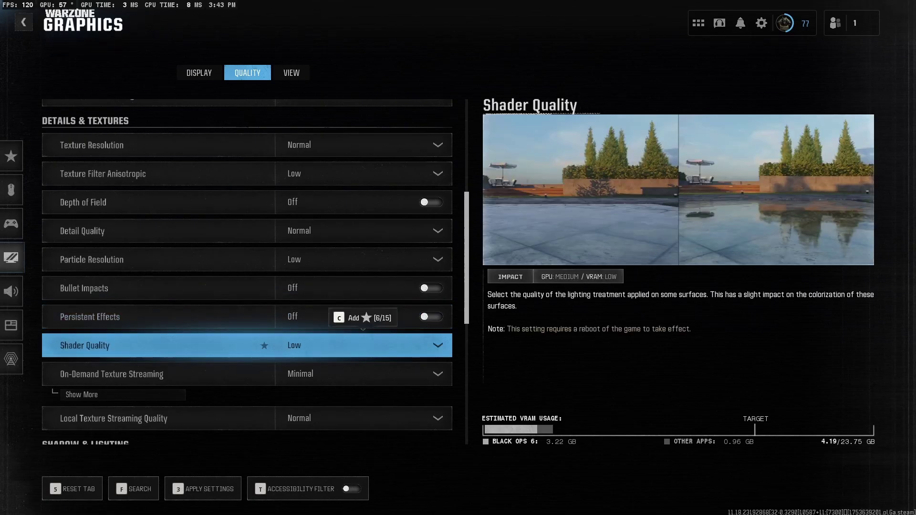
scroll(246, 271, "down", 1)
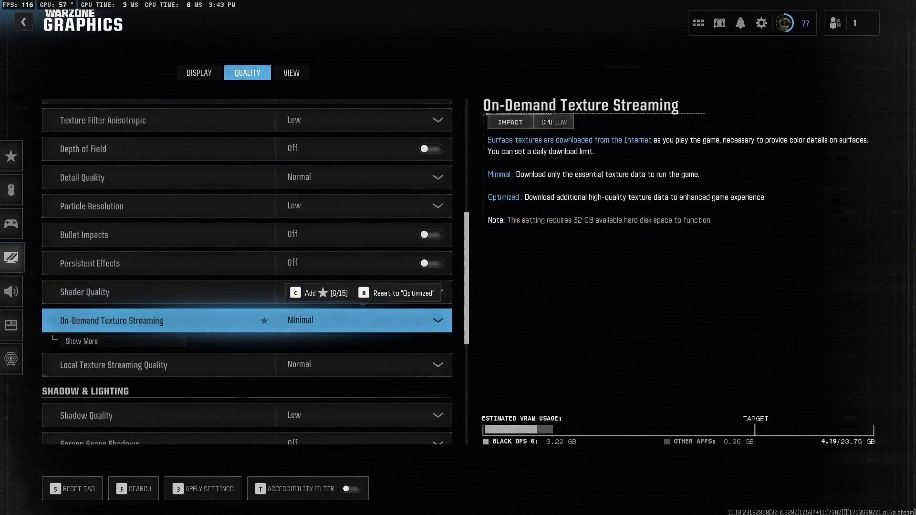
Review texture streaming, shadow, occlusion, tessellation, water and volumetric settings, kept low or off
key("Down")
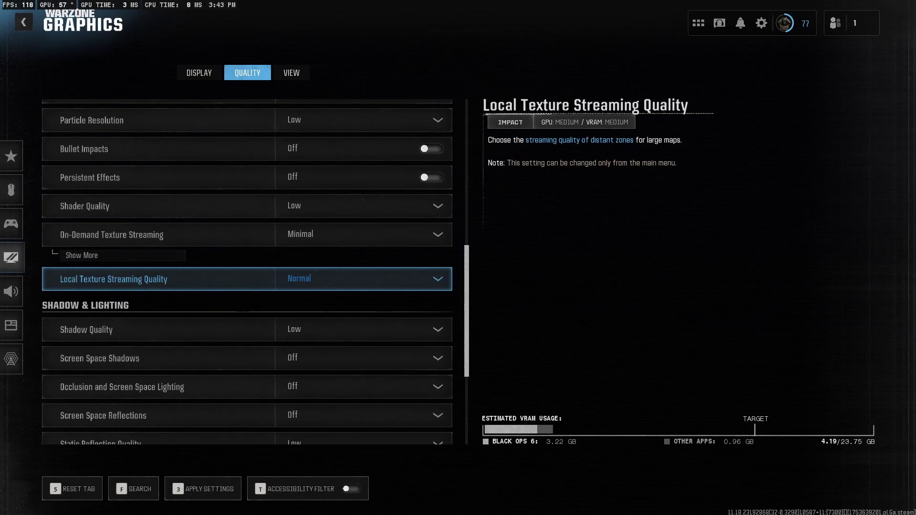
key("Down")
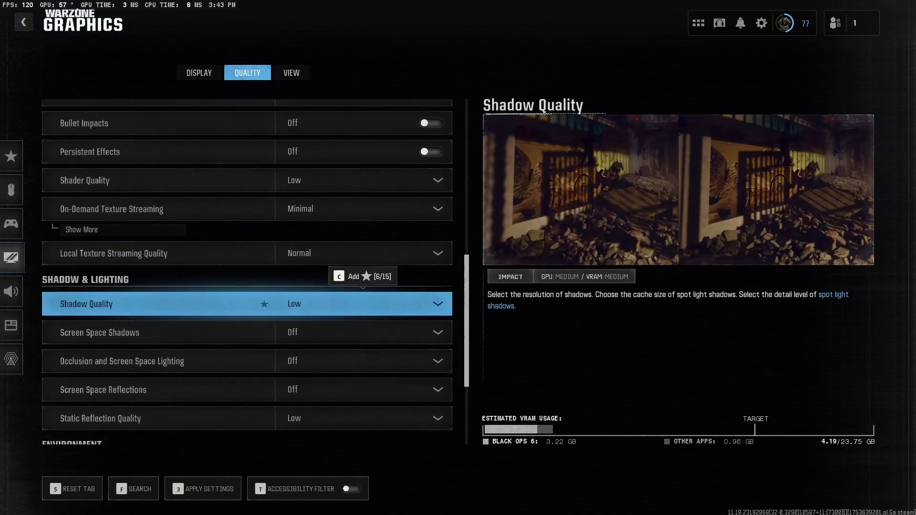
key("Down")
key("Down")
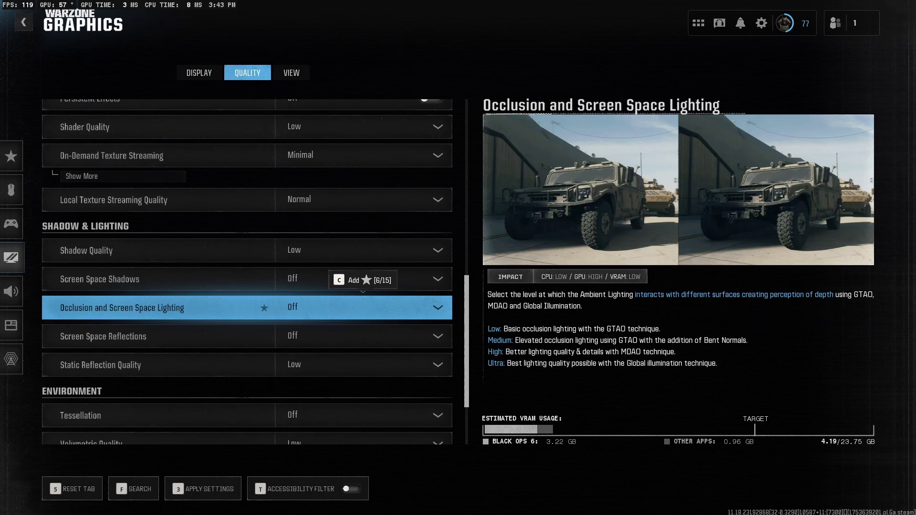
key("Down")
key("Down")
key("Down")
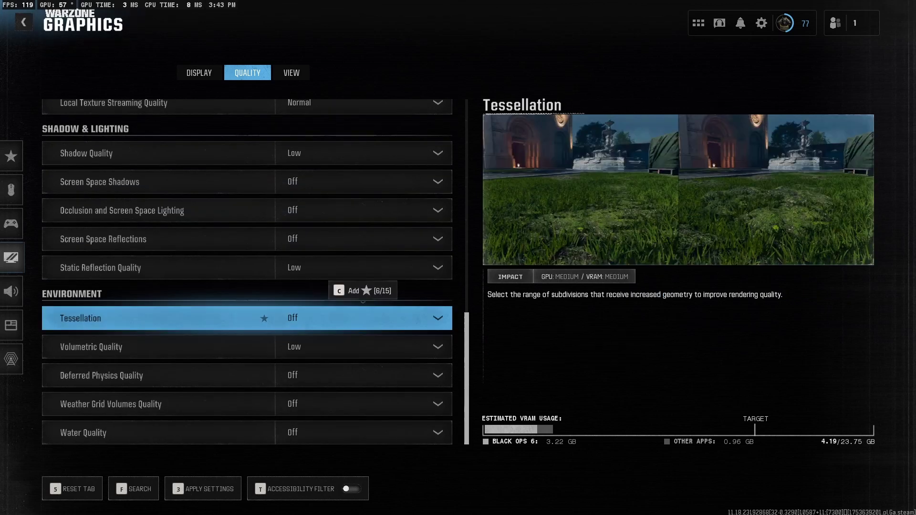
key("Down")
key("Down")
key("Down")
key("Down")
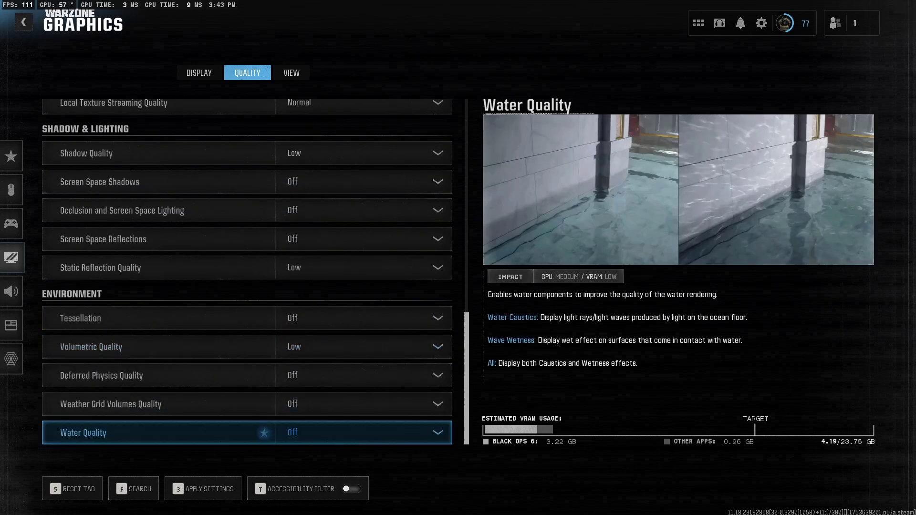
key("Up")
key("Up")
key("Up")
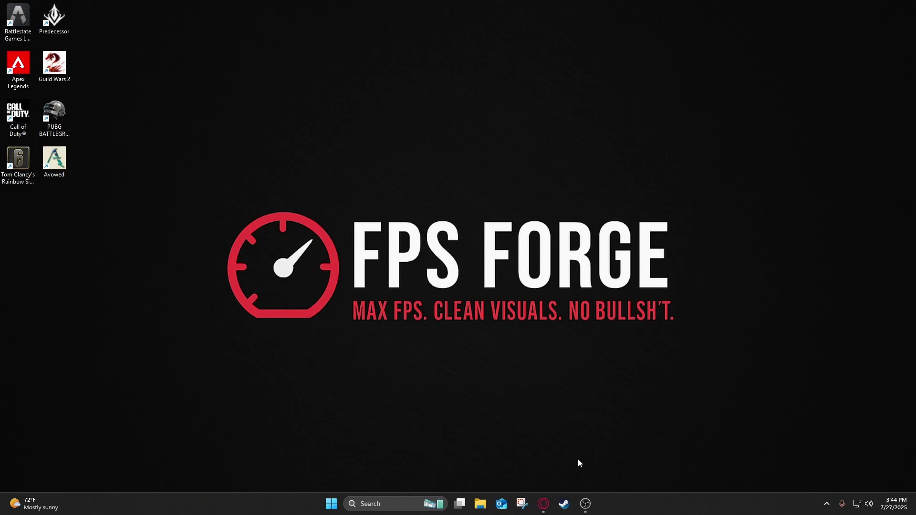
right_click(658, 497)
left_click(692, 468)
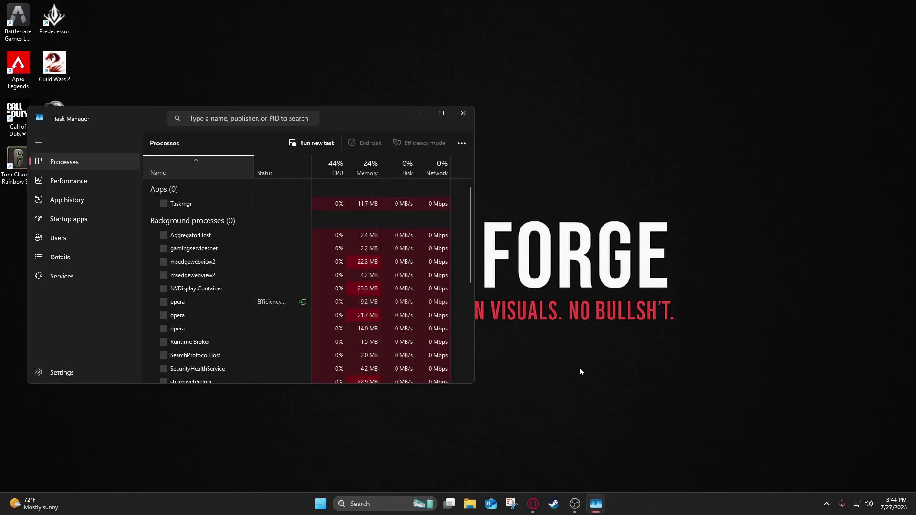
left_click(73, 218)
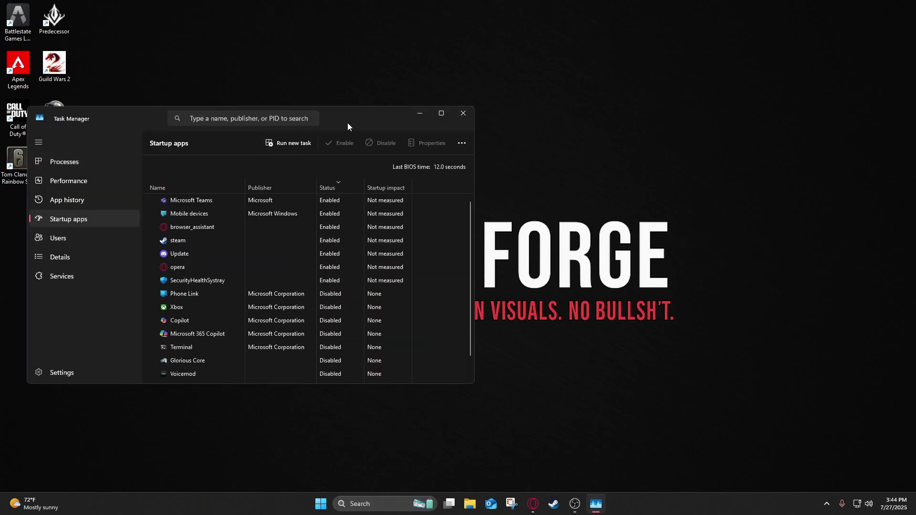
left_click_drag(347, 122, 401, 114)
left_click(381, 180)
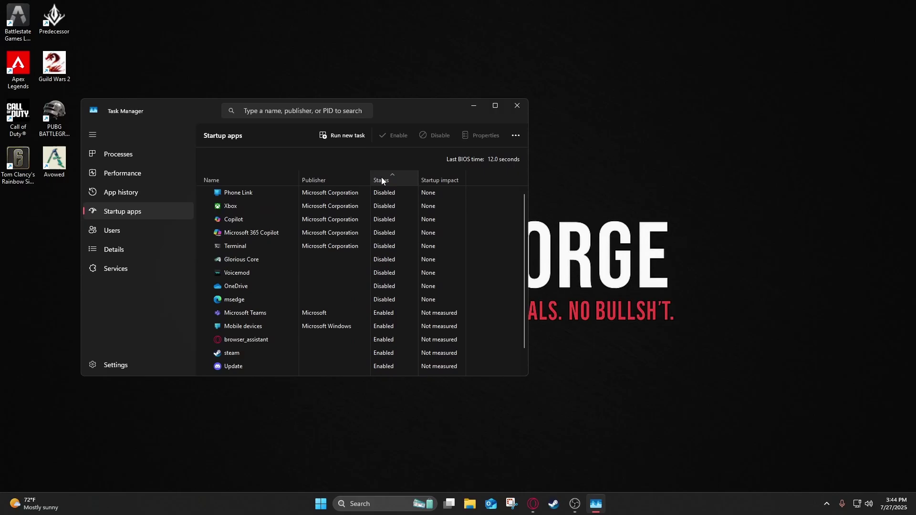
left_click(381, 180)
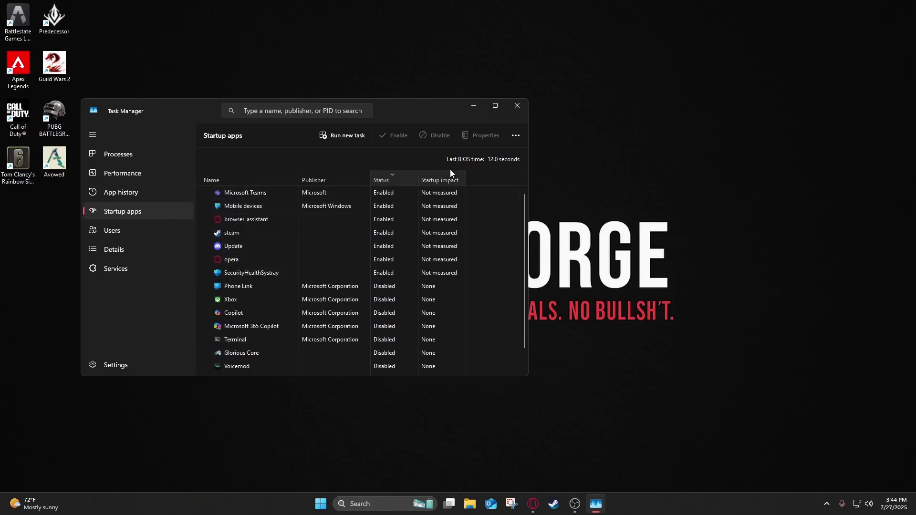
left_click(516, 105)
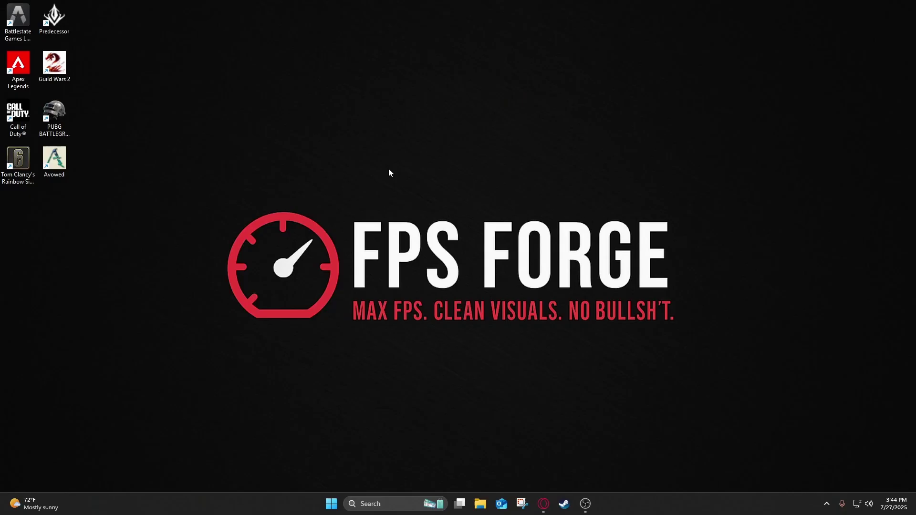